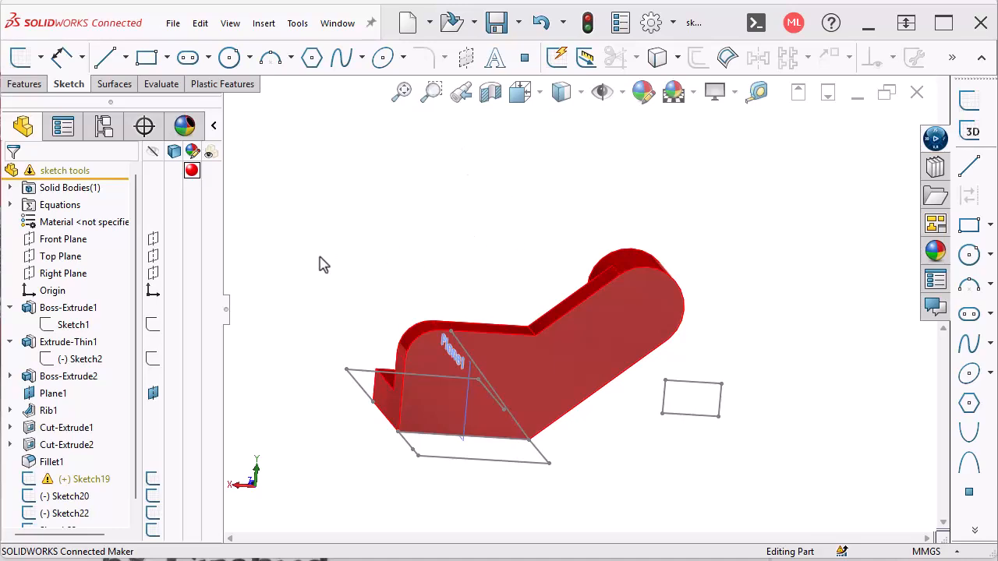
- Edit Sketch1 and create a new sketch from its sloped upper line and end arc, then exit the sketch
click(75, 325)
click(89, 275)
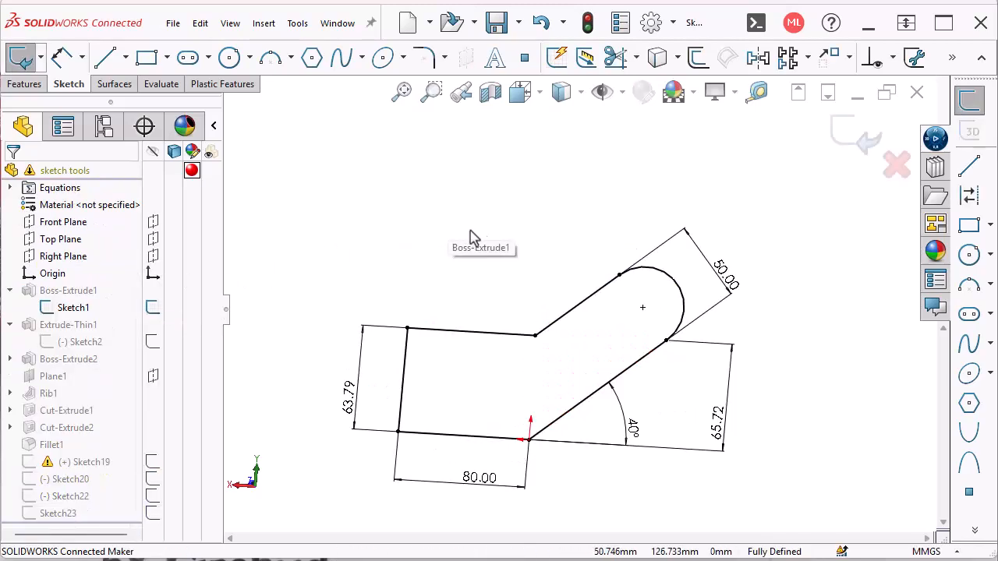
click(600, 299)
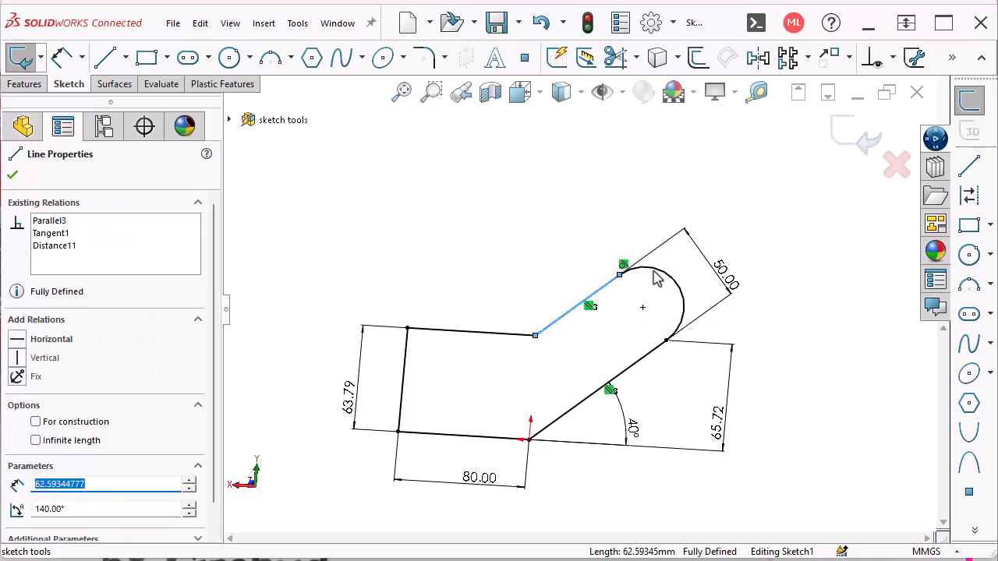
ctrl+click(657, 281)
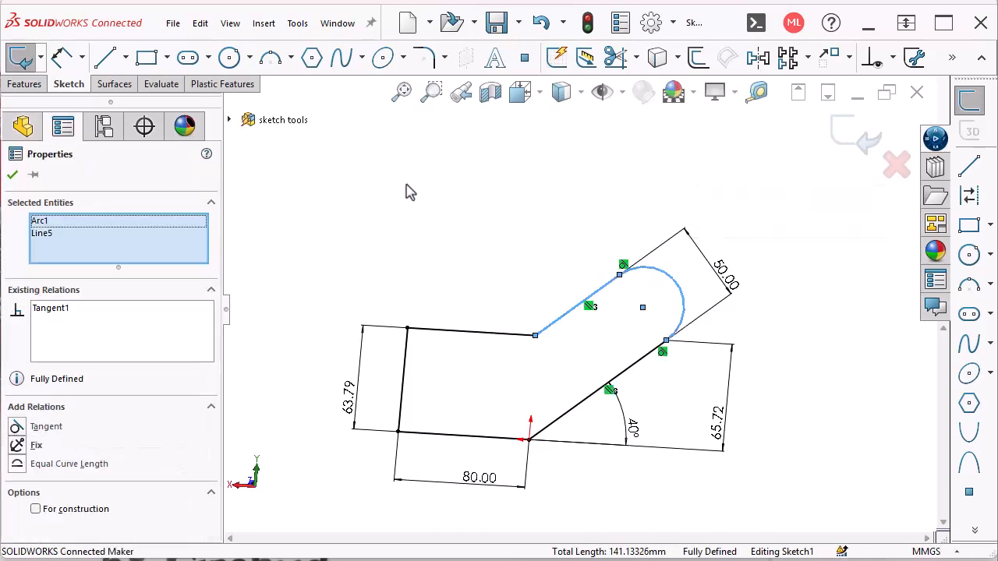
click(297, 23)
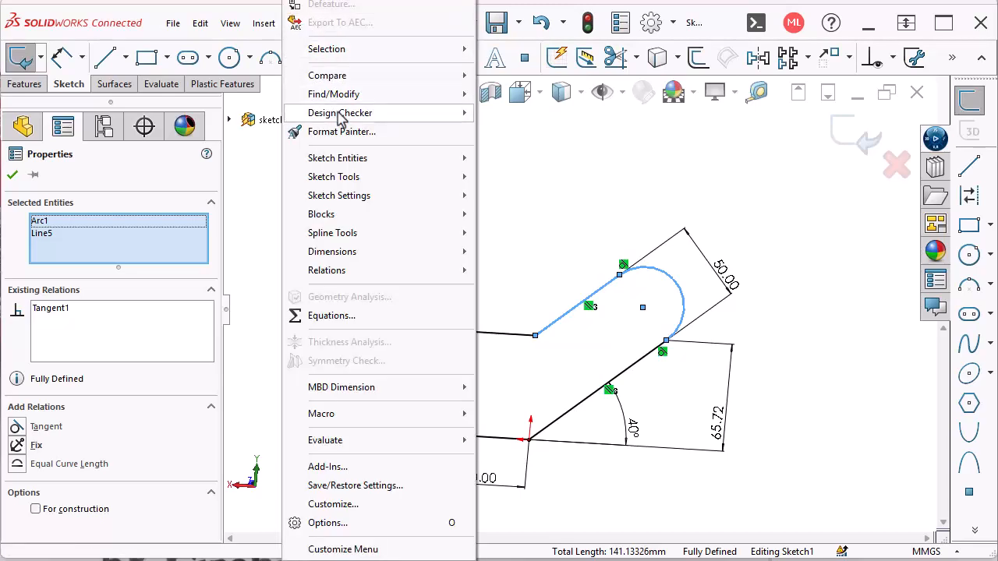
mouse_move(341, 177)
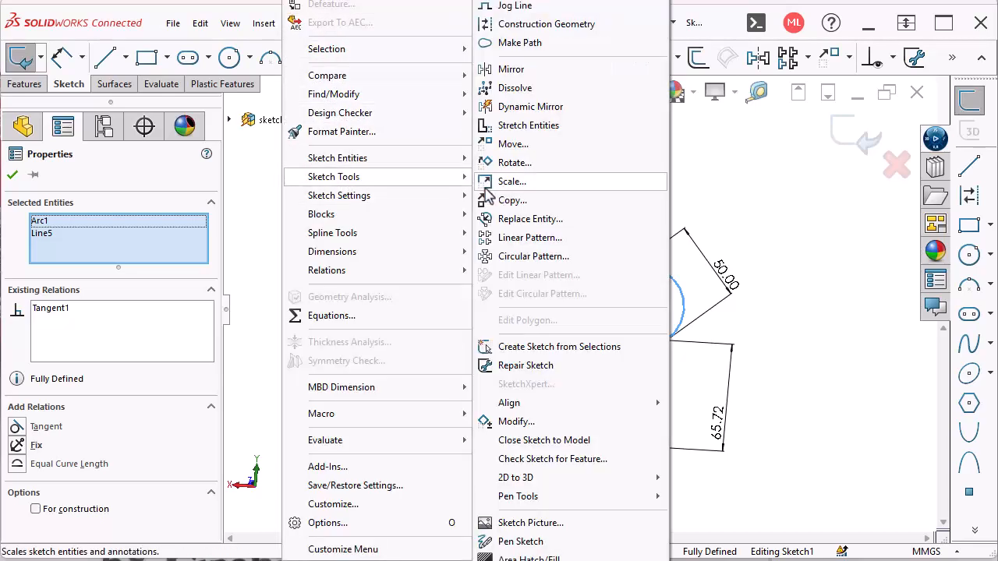
click(552, 349)
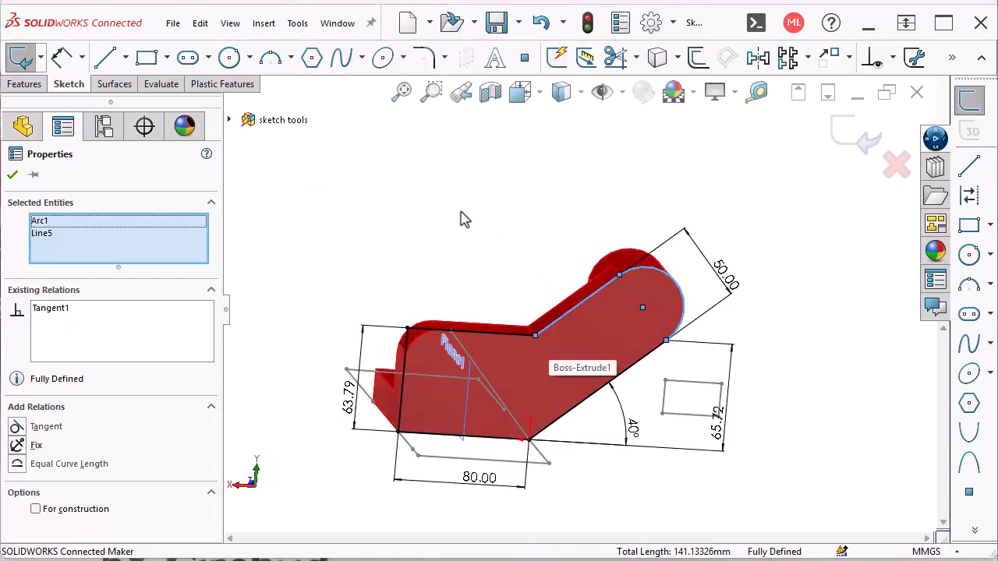
click(846, 142)
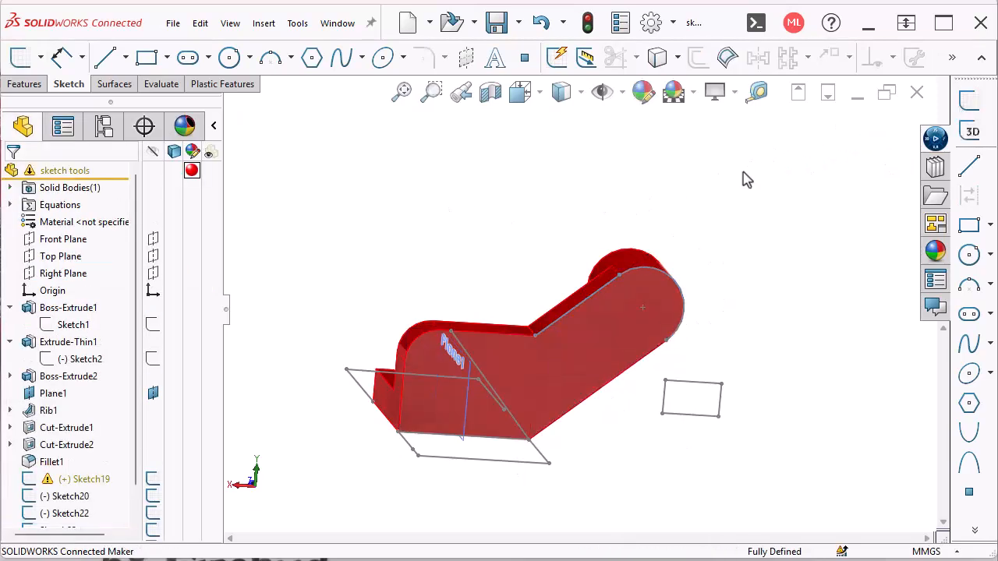
scroll(138, 366, down, 1)
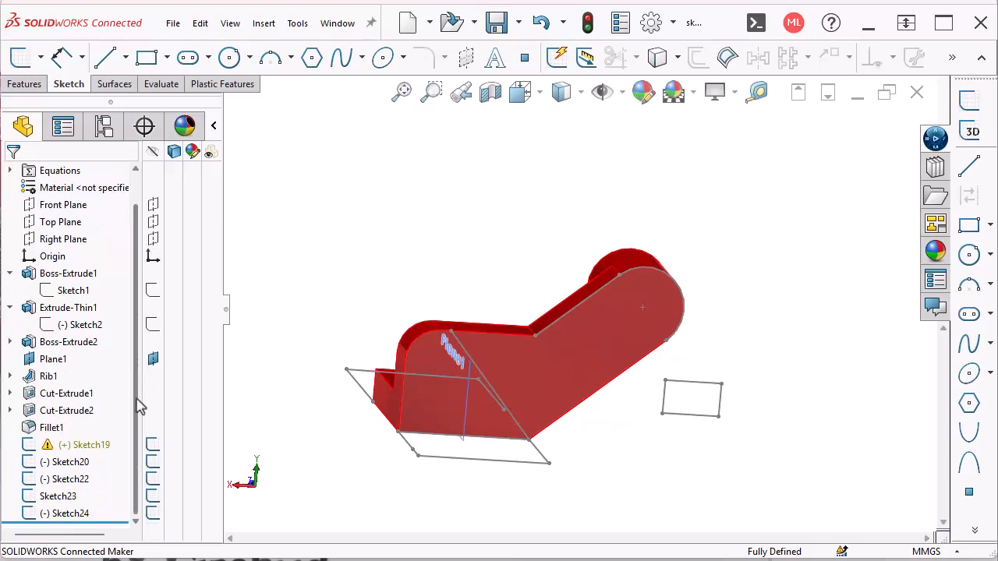
click(78, 514)
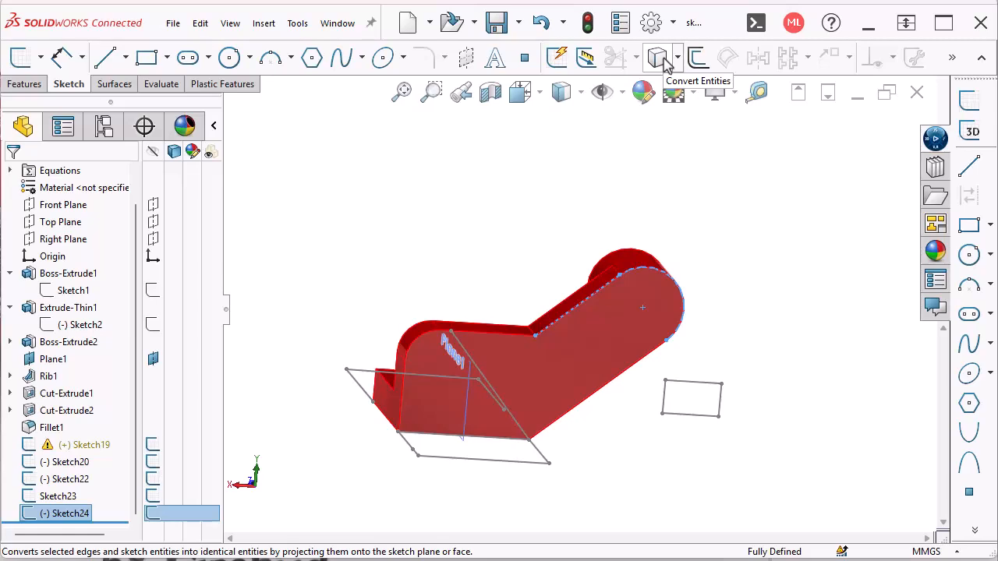
scroll(664, 58, down, 1)
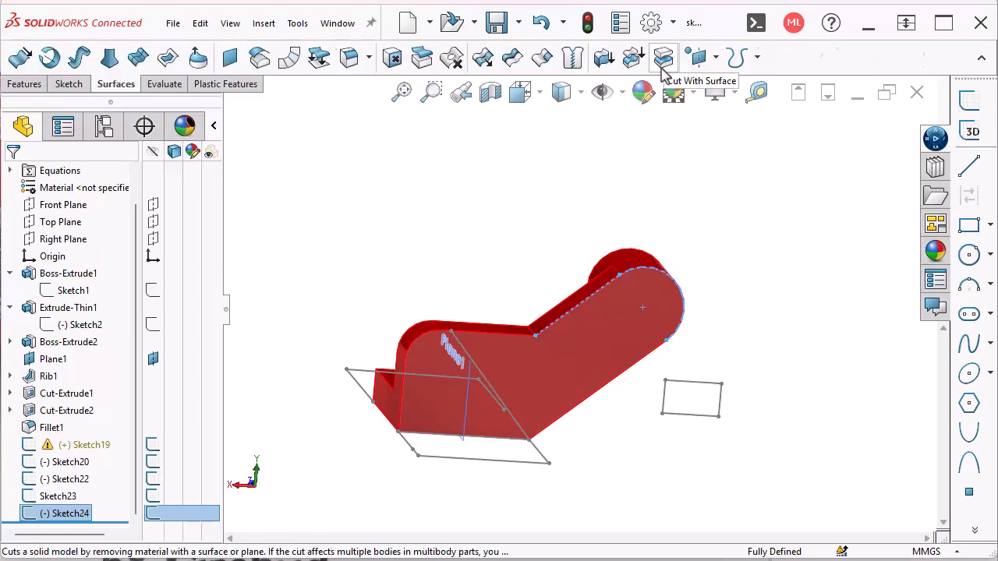
click(606, 202)
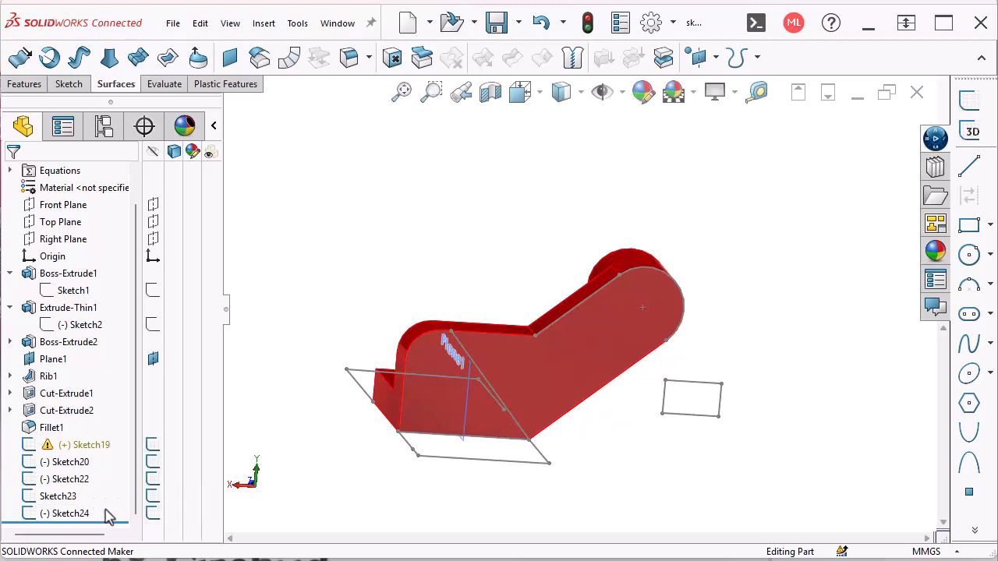
- Open Sketch24 for editing and delete its arc and line
click(80, 518)
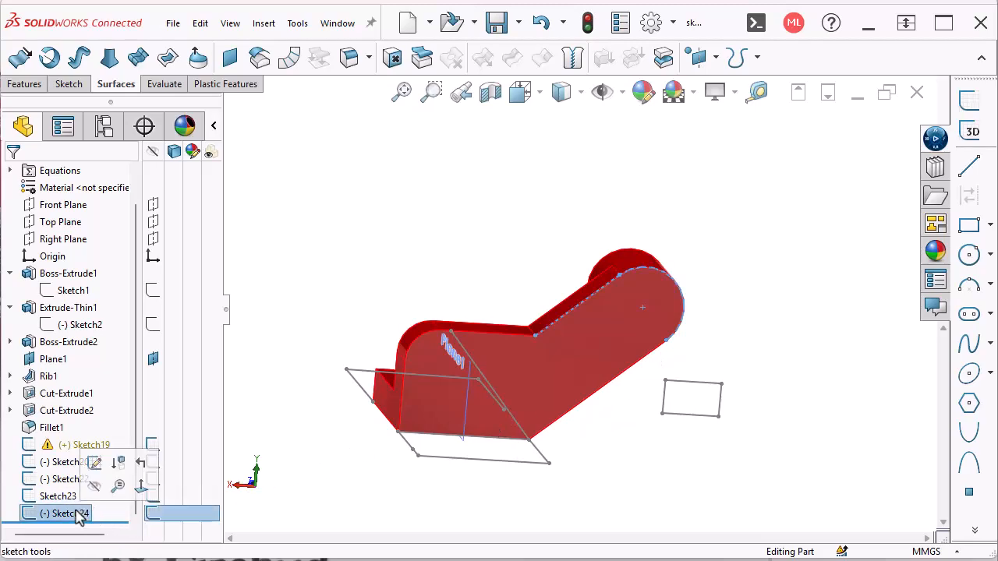
click(96, 464)
mouse_move(460, 220)
mouse_down()
mouse_move(488, 258)
mouse_move(743, 372)
mouse_up()
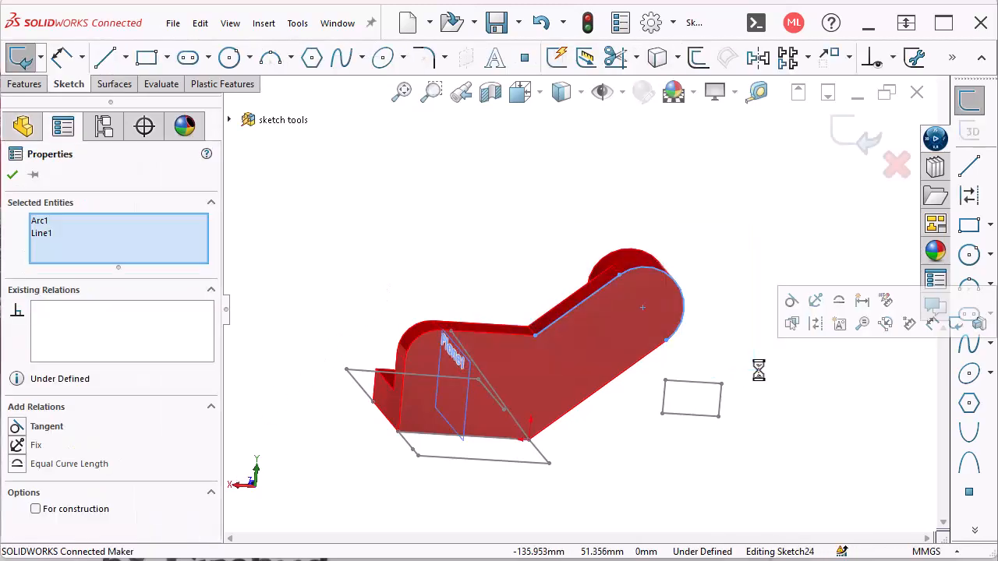
key(Delete)
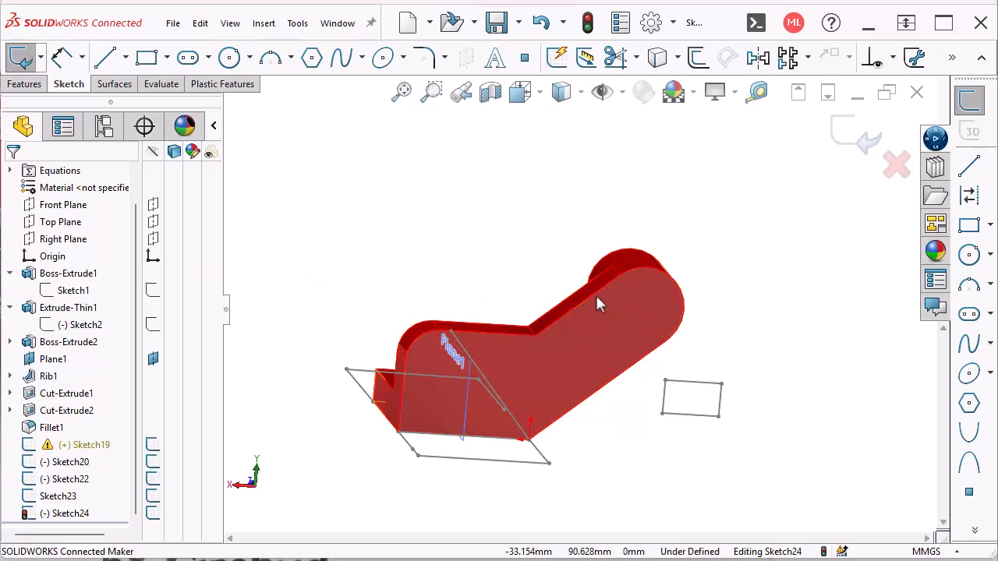
- Try to bring Sketch1's sloped upper line and end arc into Sketch24 with Convert Entities
click(630, 275)
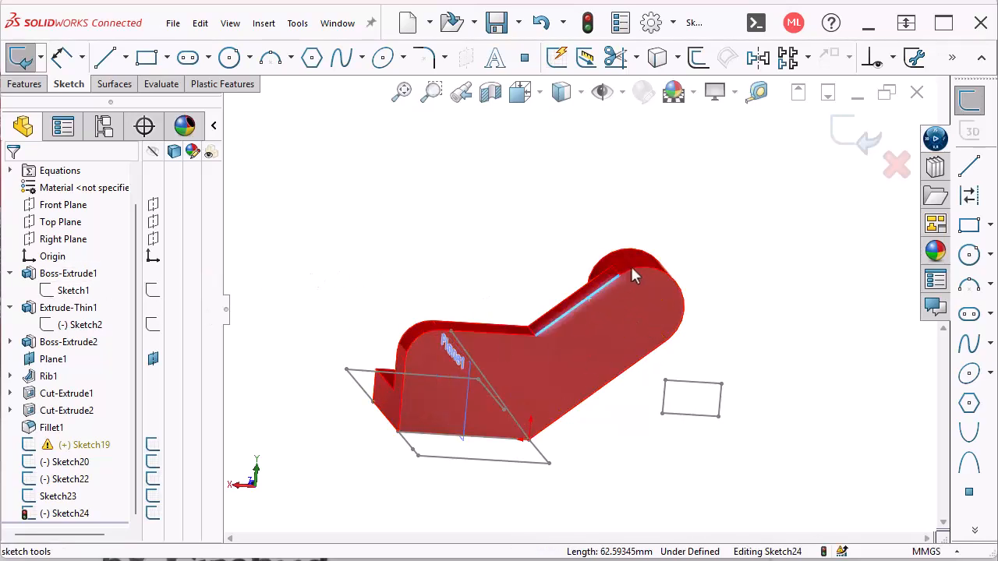
click(656, 62)
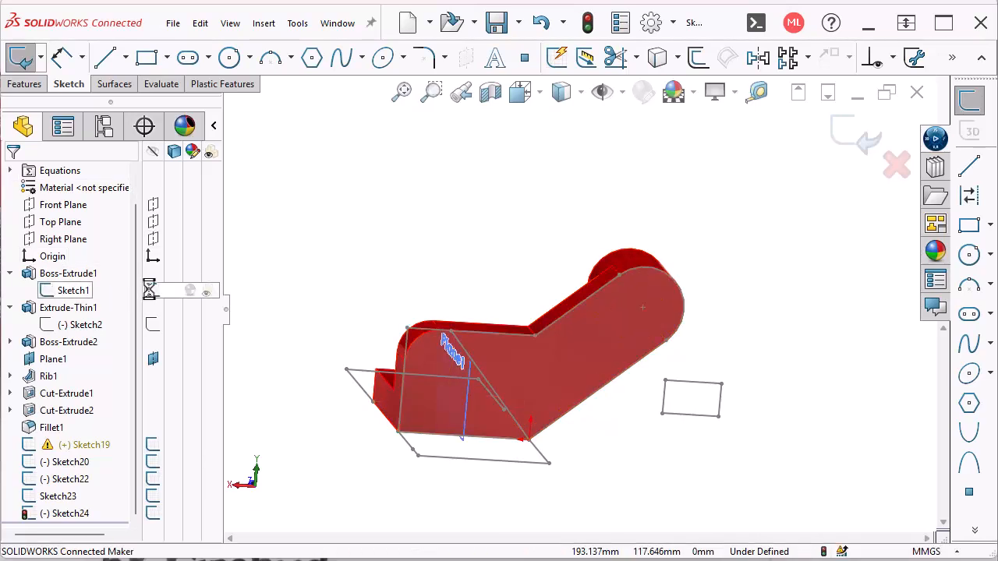
click(596, 293)
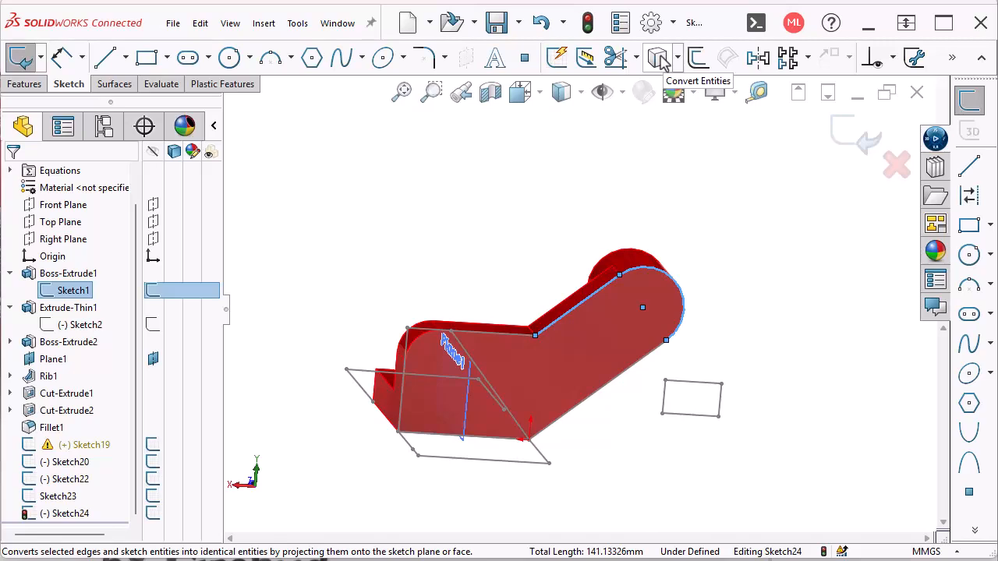
click(660, 199)
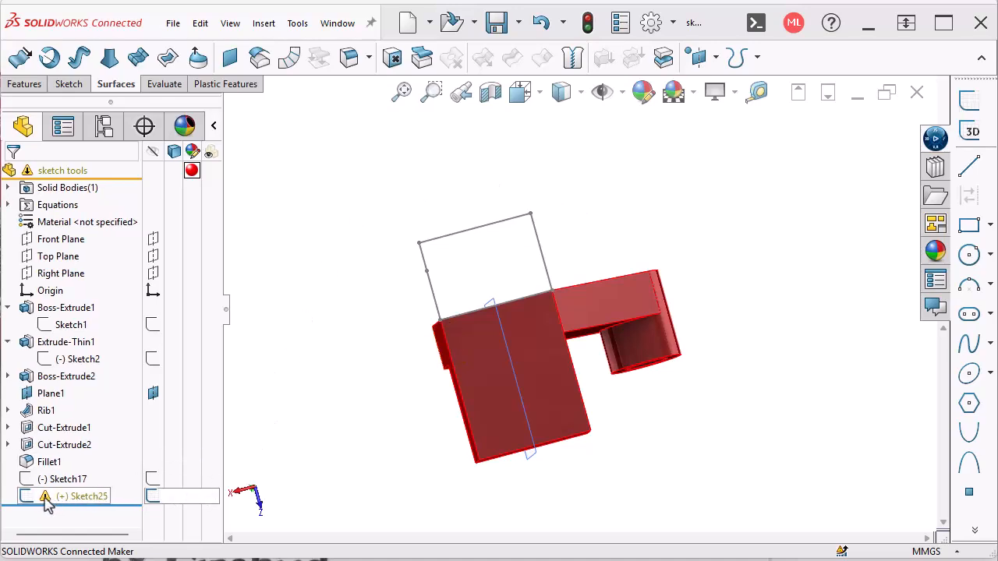
- Open the over-defined Sketch25 for editing and diagnose its conflicts with SketchXpert
right_click(45, 500)
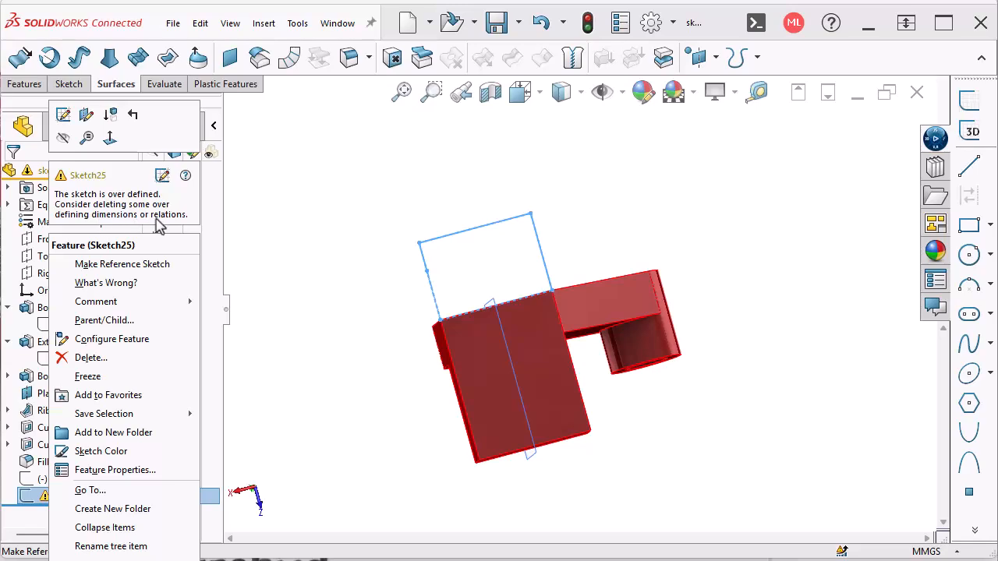
click(251, 292)
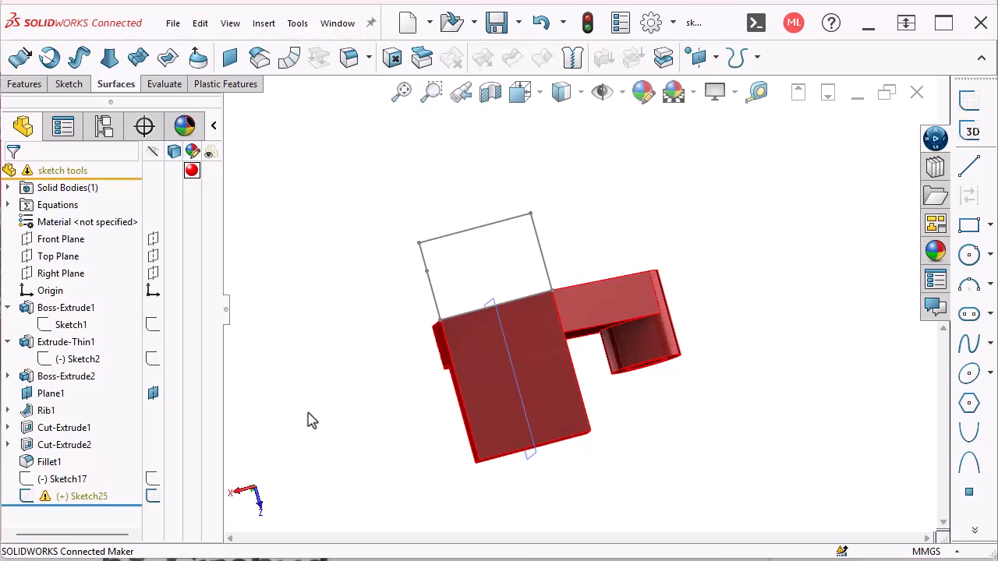
click(90, 500)
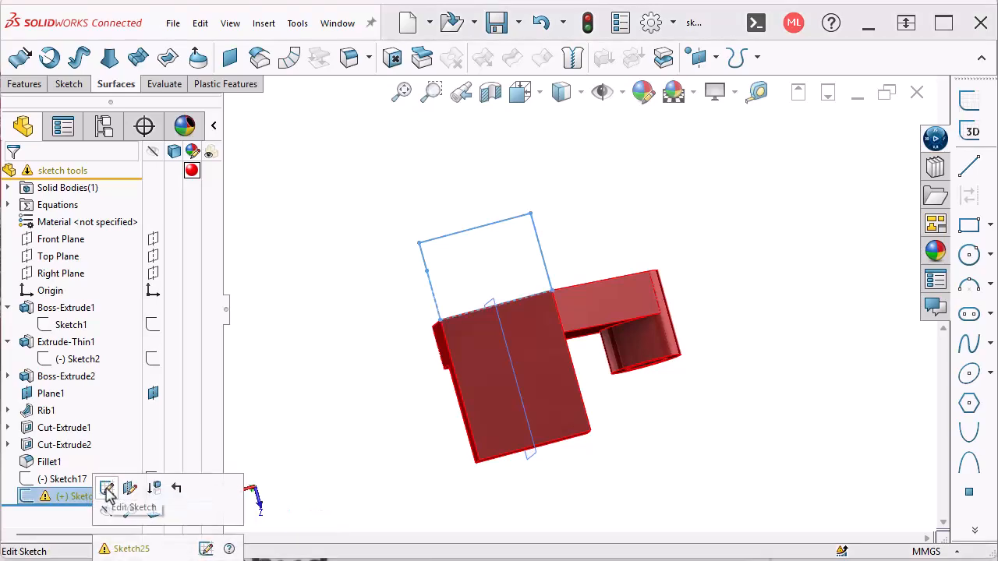
click(107, 488)
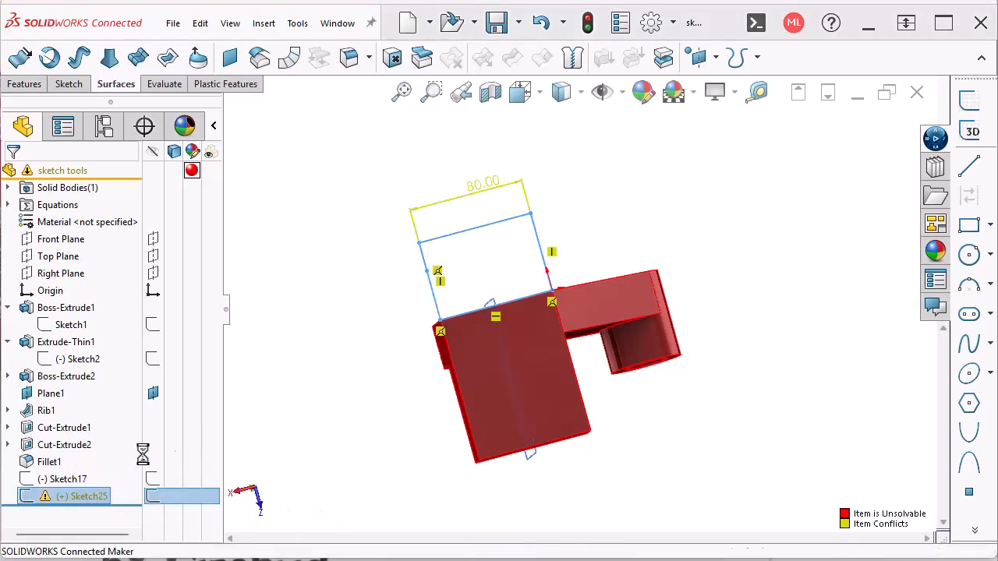
click(297, 23)
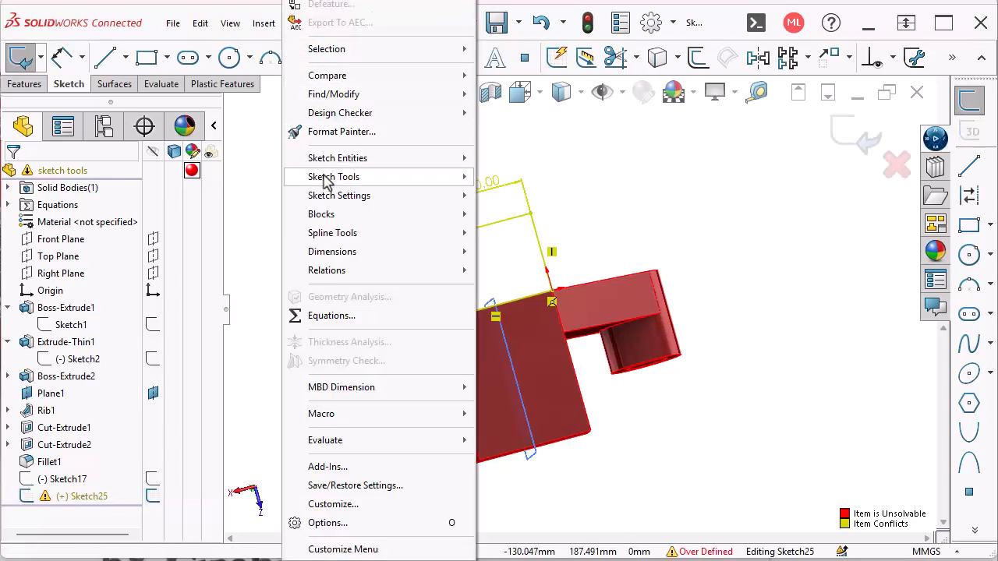
mouse_move(333, 177)
click(527, 385)
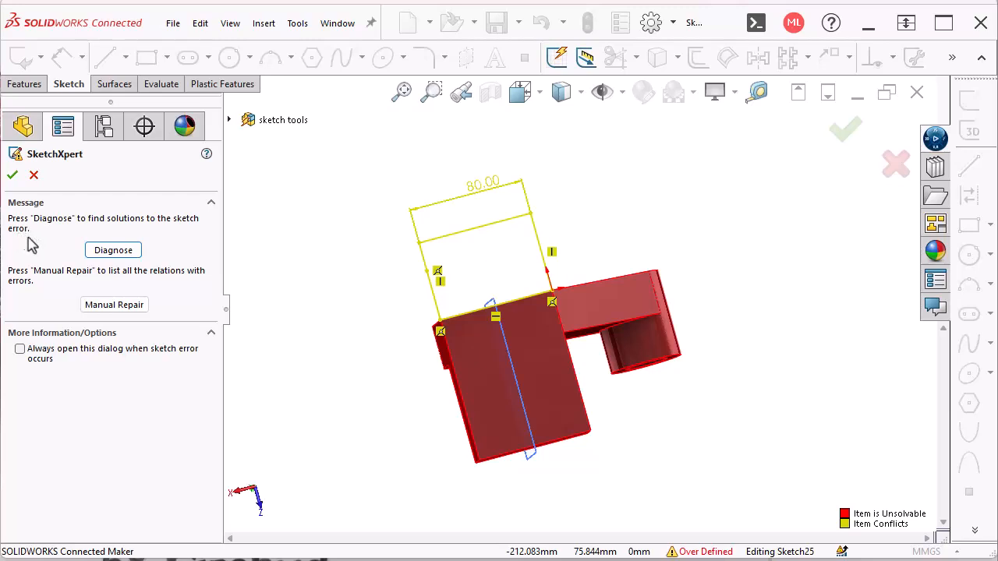
click(112, 256)
- Step through the proposed SketchXpert solutions and accept the one that deletes the 80 mm dimension Distance3
scroll(120, 304, down, 3)
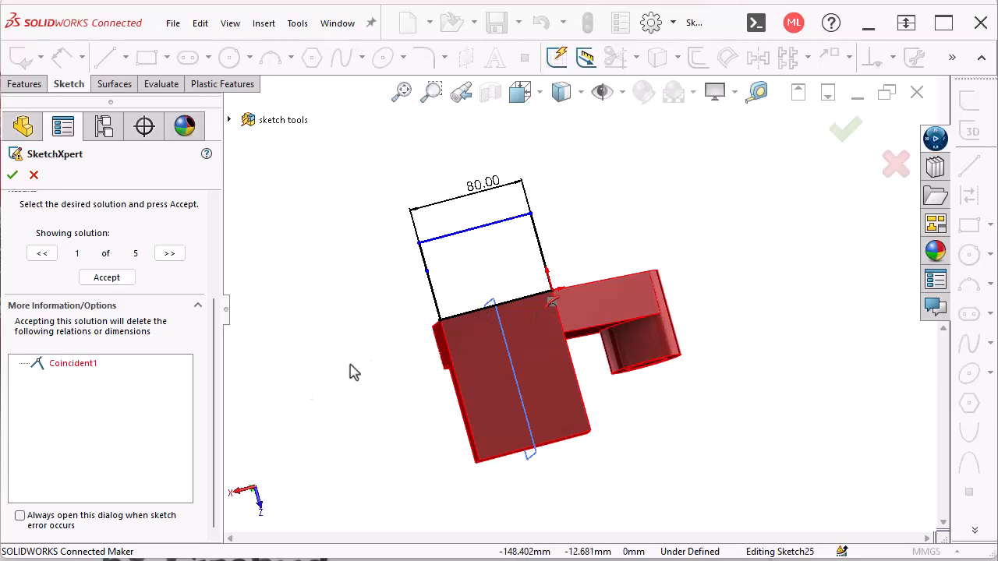
click(170, 255)
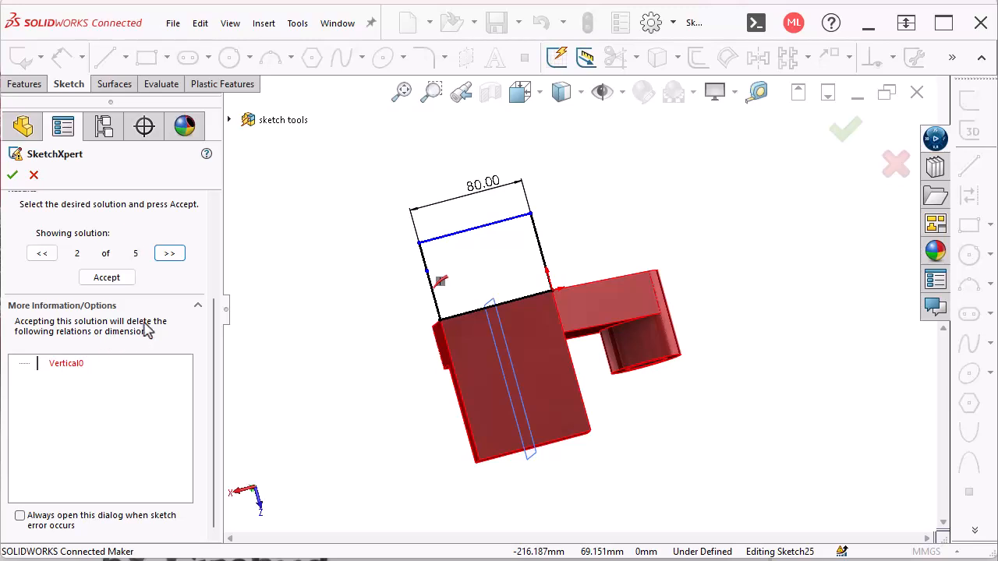
click(172, 259)
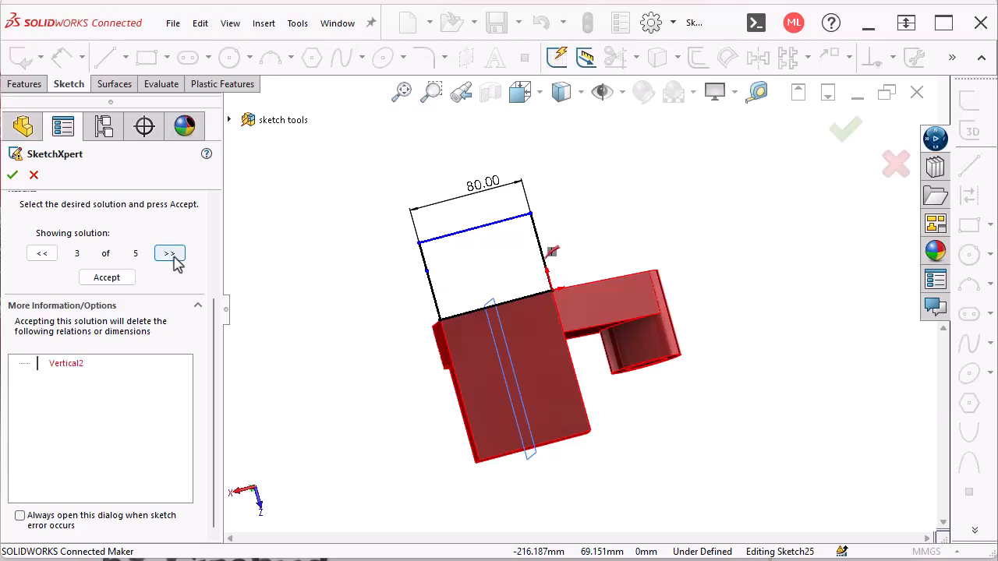
click(170, 256)
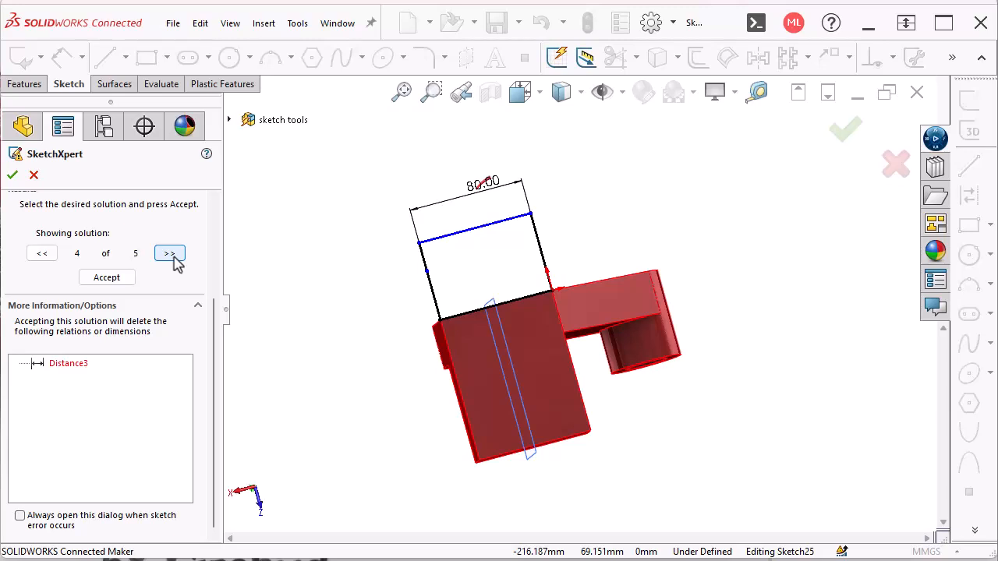
click(171, 255)
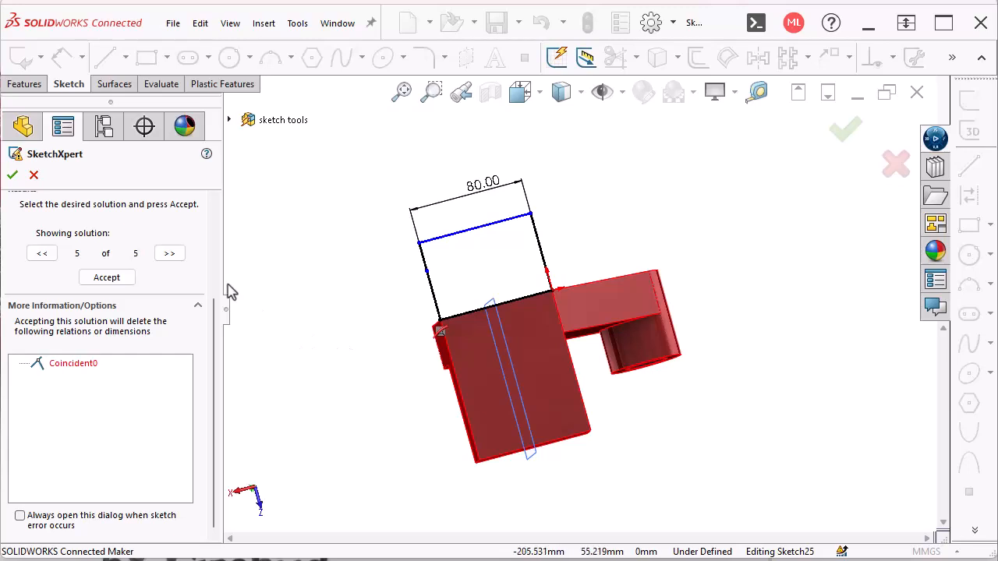
click(42, 254)
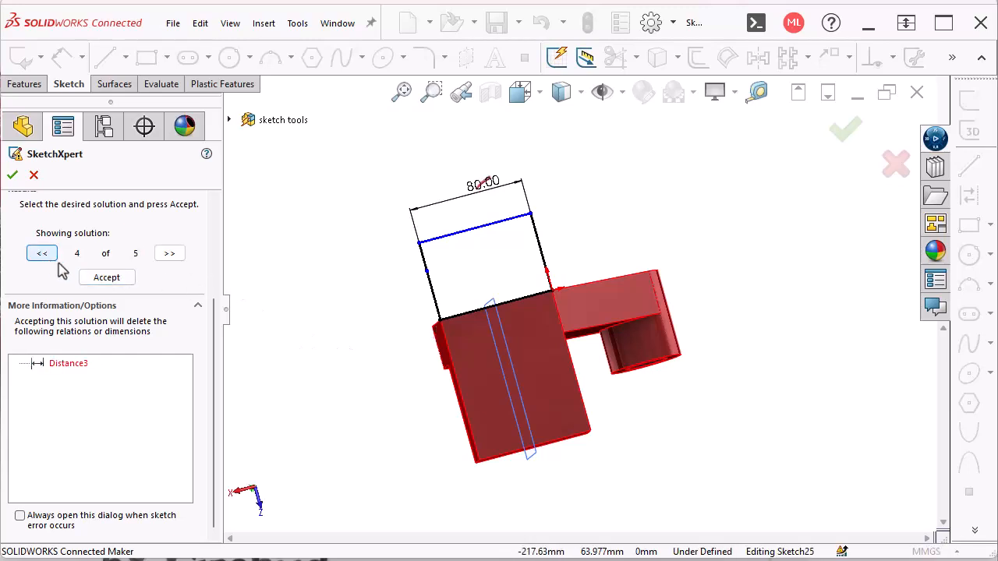
click(107, 278)
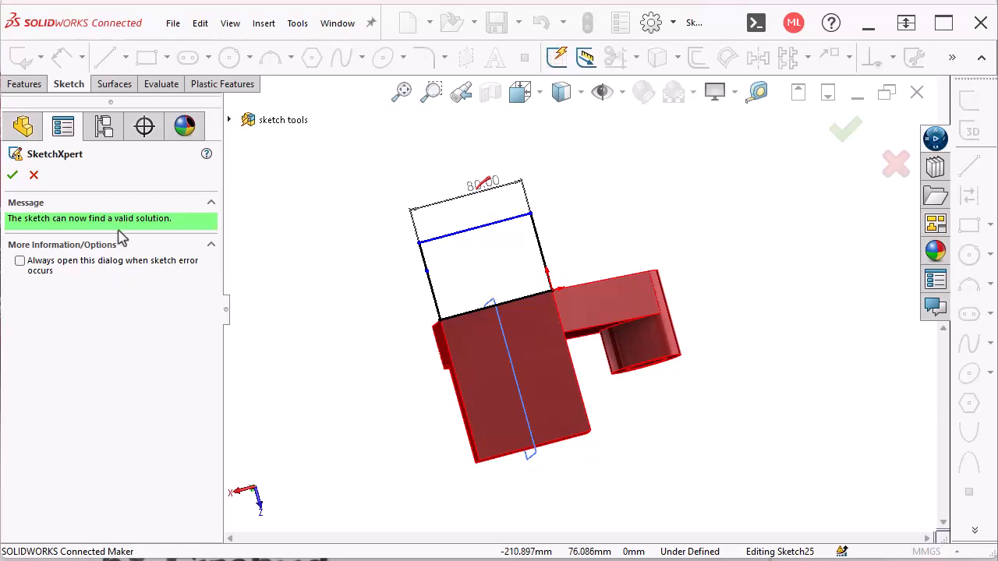
click(12, 175)
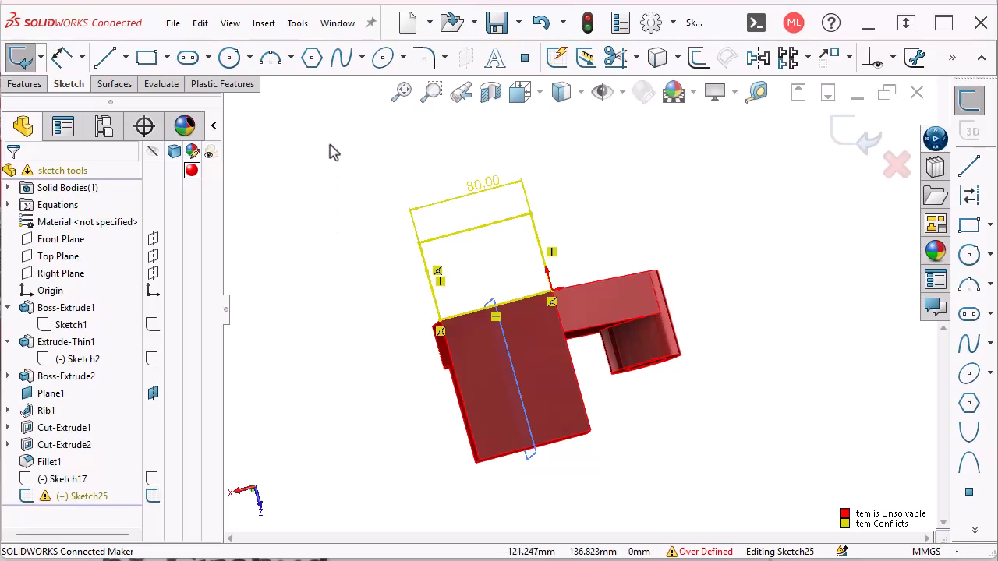
- Check Sketch25 for feature usage as a Boss Extrude
click(297, 22)
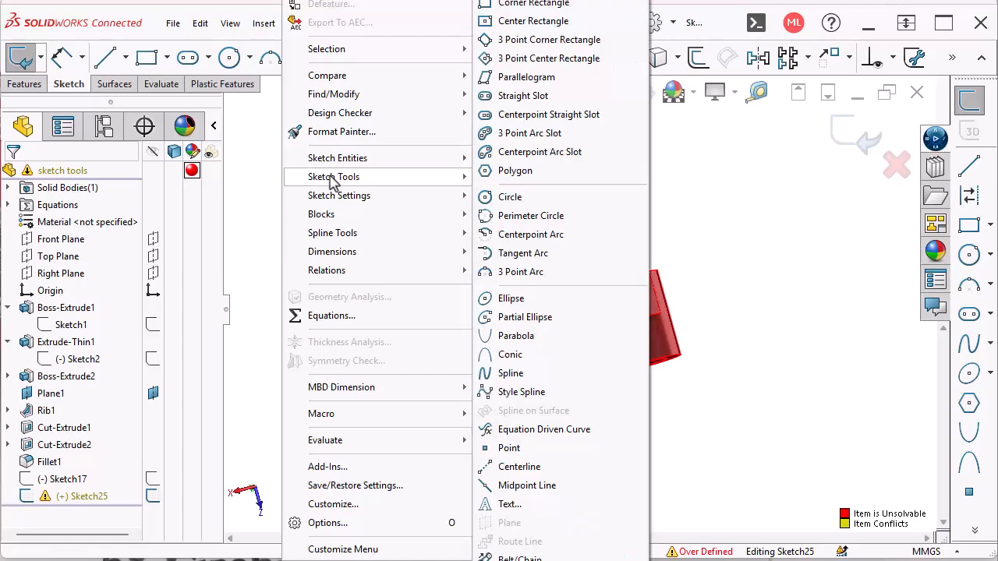
mouse_move(333, 179)
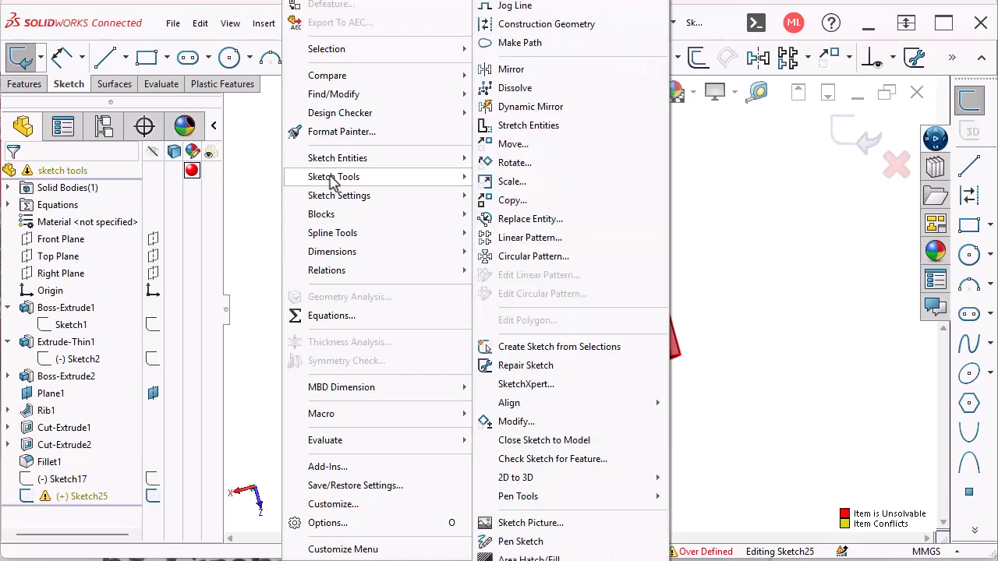
click(558, 460)
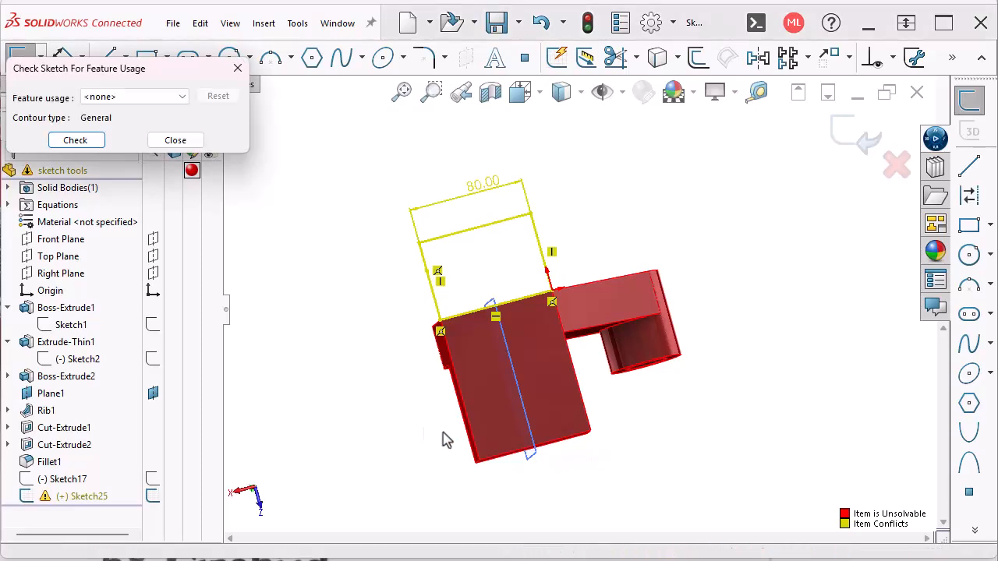
click(178, 98)
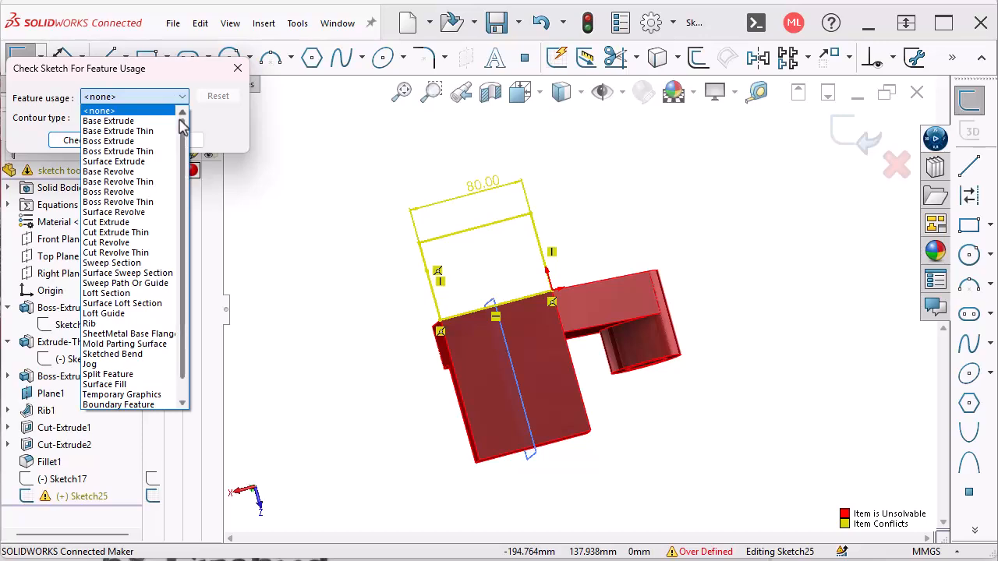
scroll(189, 162, down, 1)
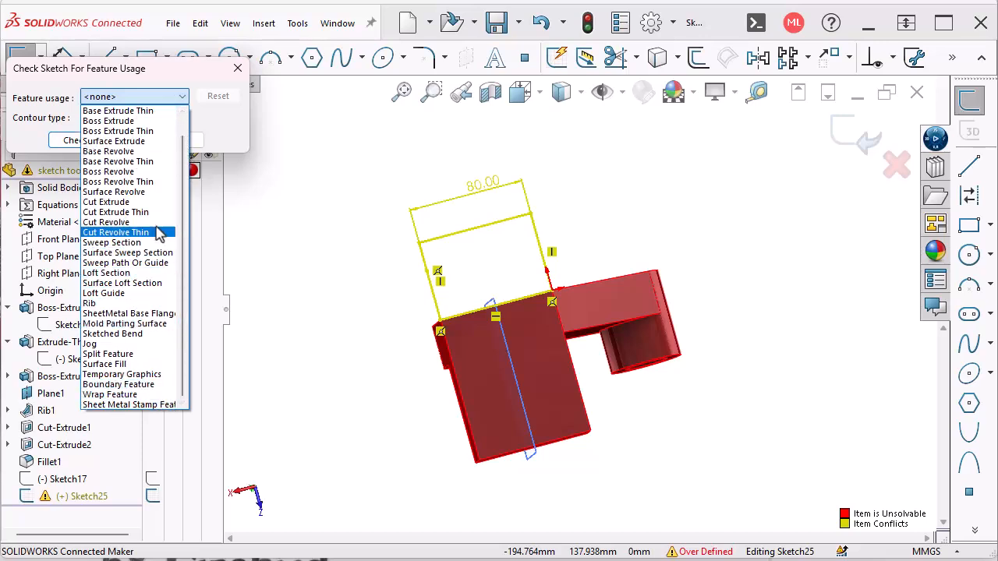
click(133, 124)
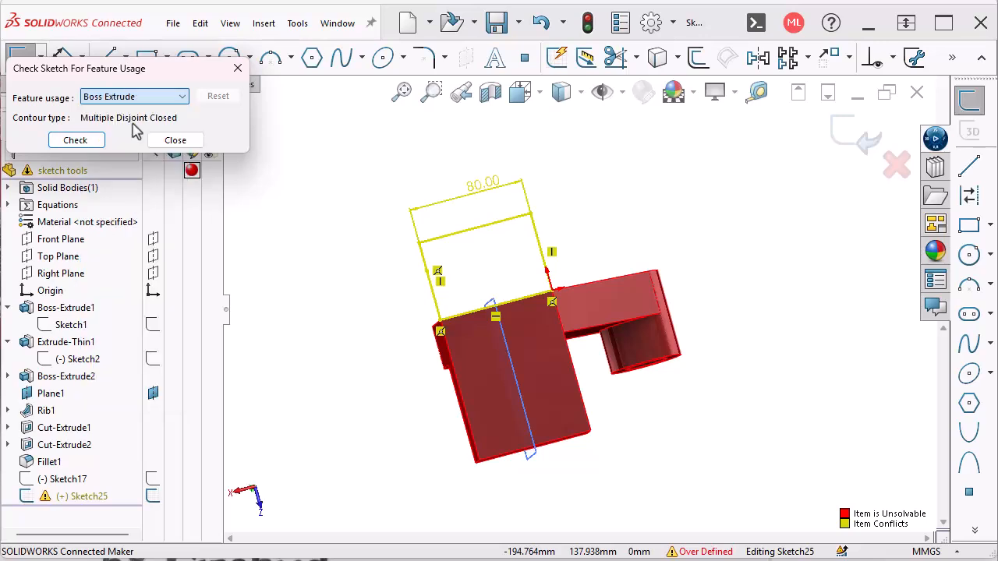
click(78, 140)
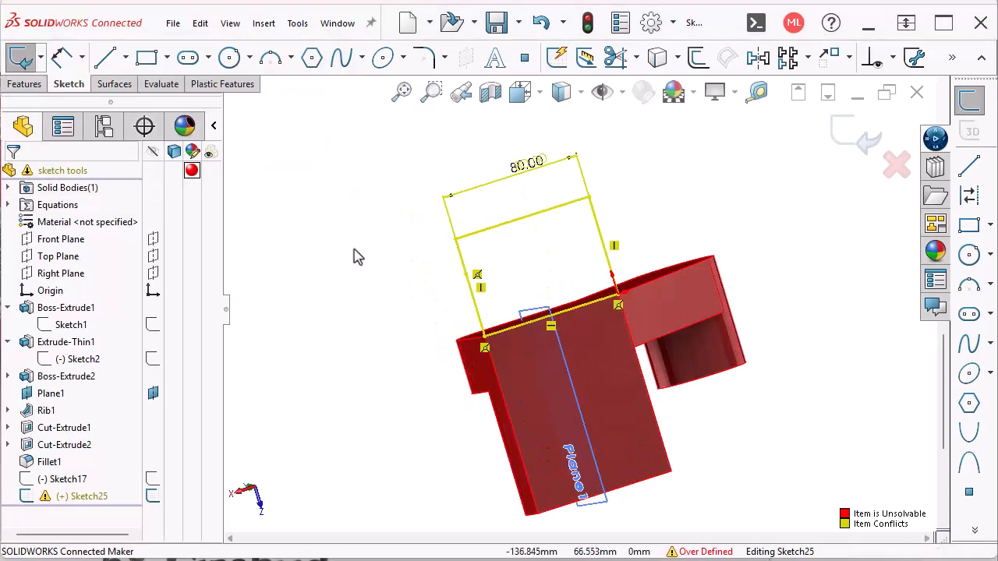
- Find and delete the short duplicate line overlapping the rectangle side opposite the sketch origin
click(468, 280)
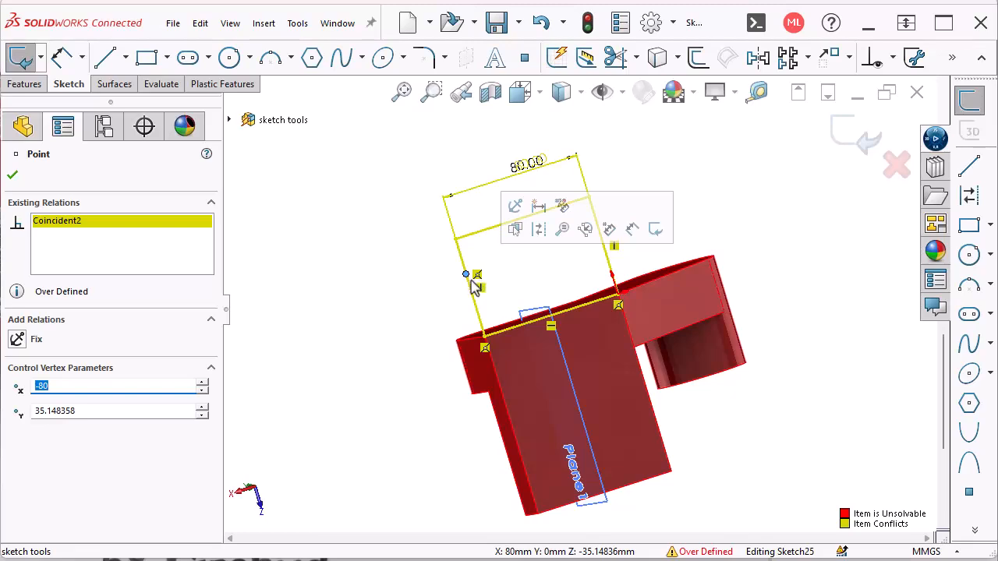
click(474, 276)
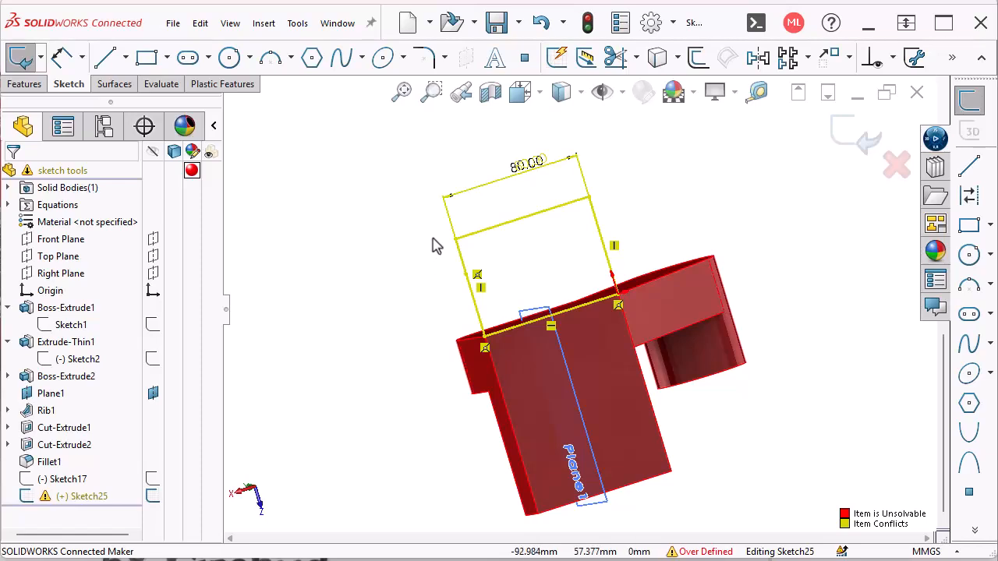
drag(429, 227, 482, 267)
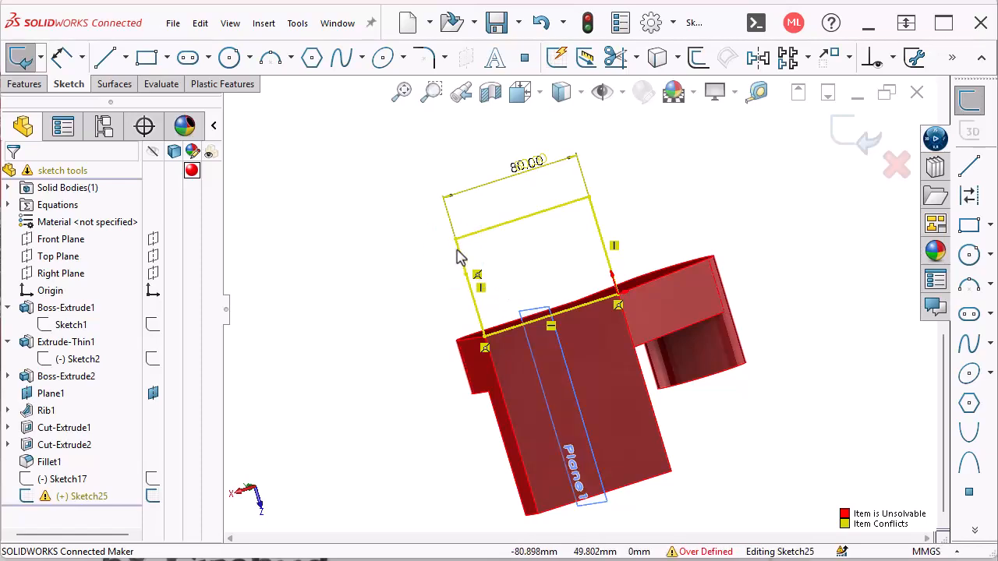
drag(439, 267, 495, 348)
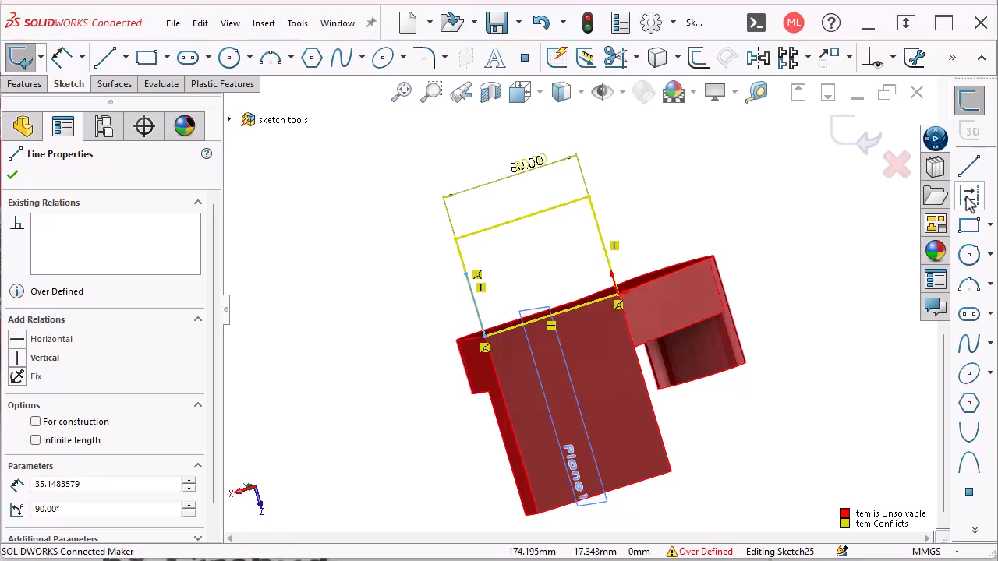
click(848, 360)
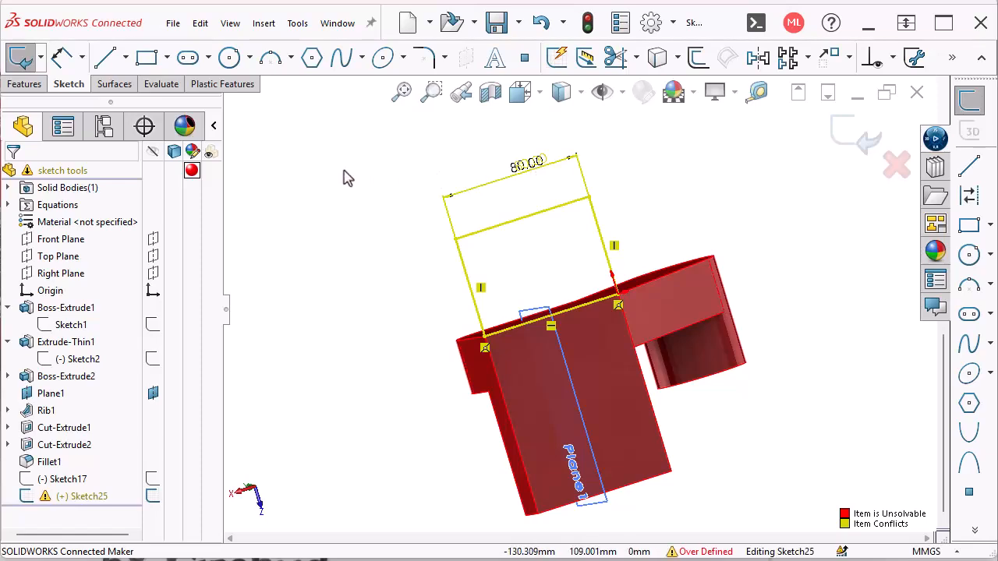
- Recheck the cleaned-up Sketch25 for use as a Boss Extrude, then close the check
click(297, 24)
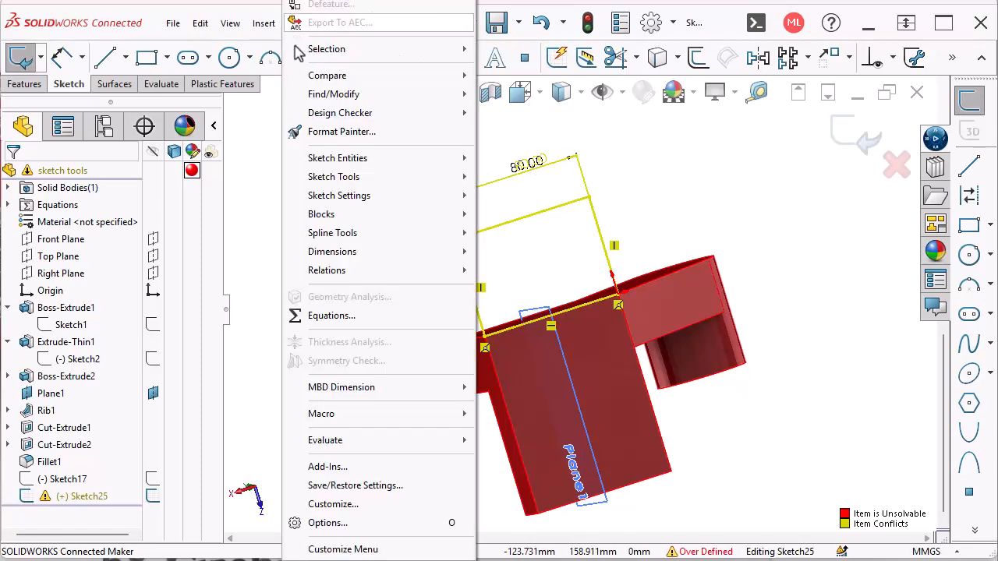
mouse_move(367, 179)
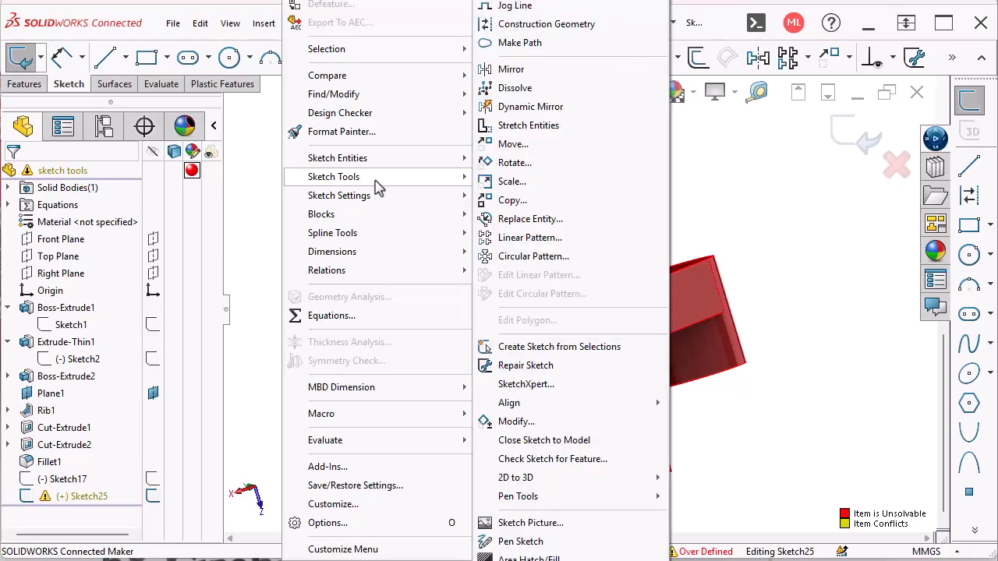
click(555, 459)
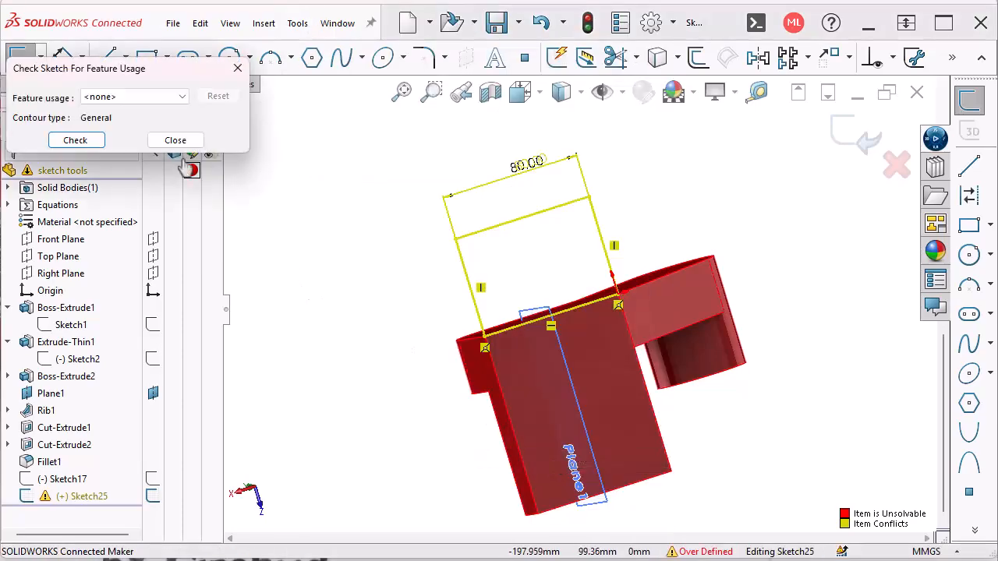
click(166, 97)
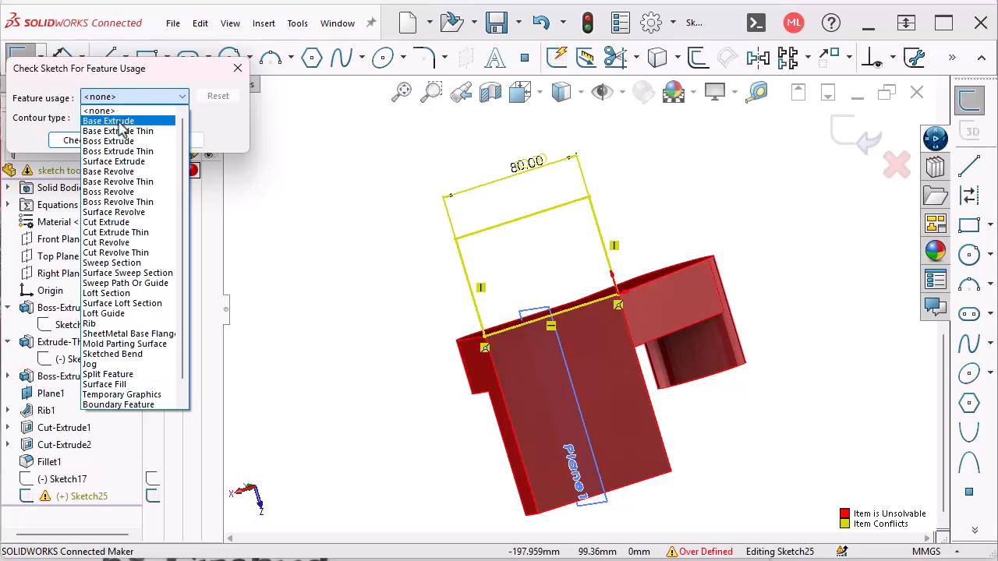
click(117, 140)
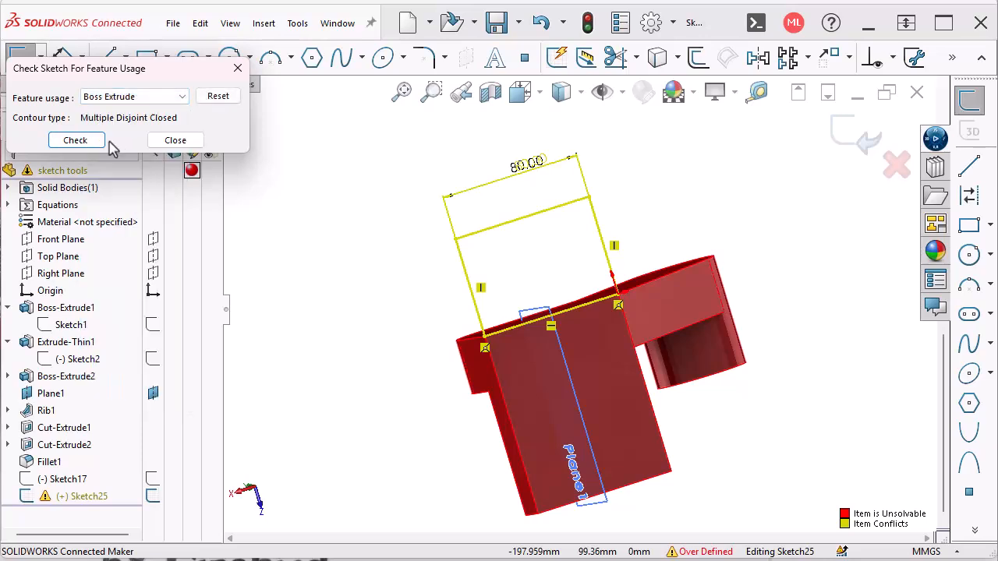
click(74, 139)
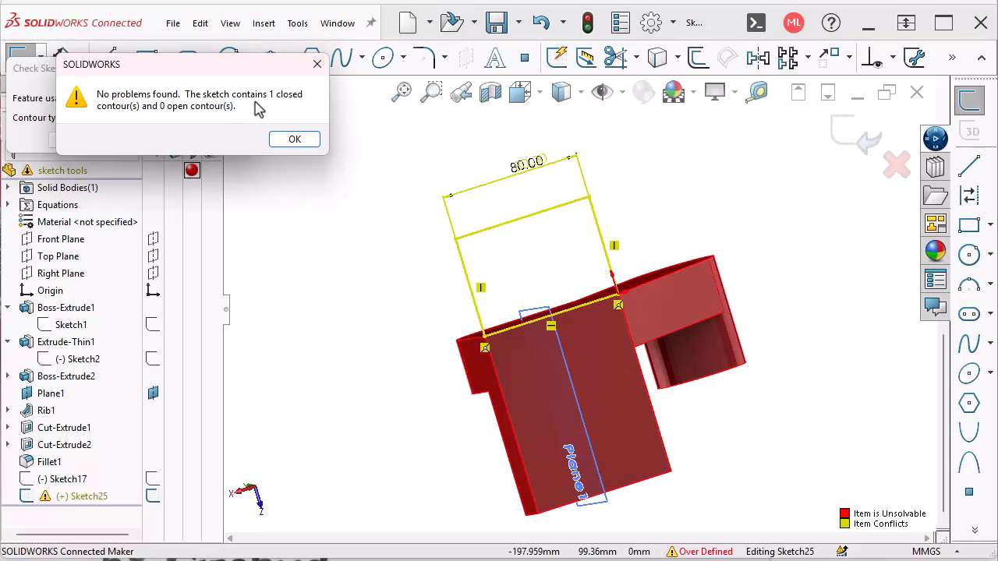
click(293, 142)
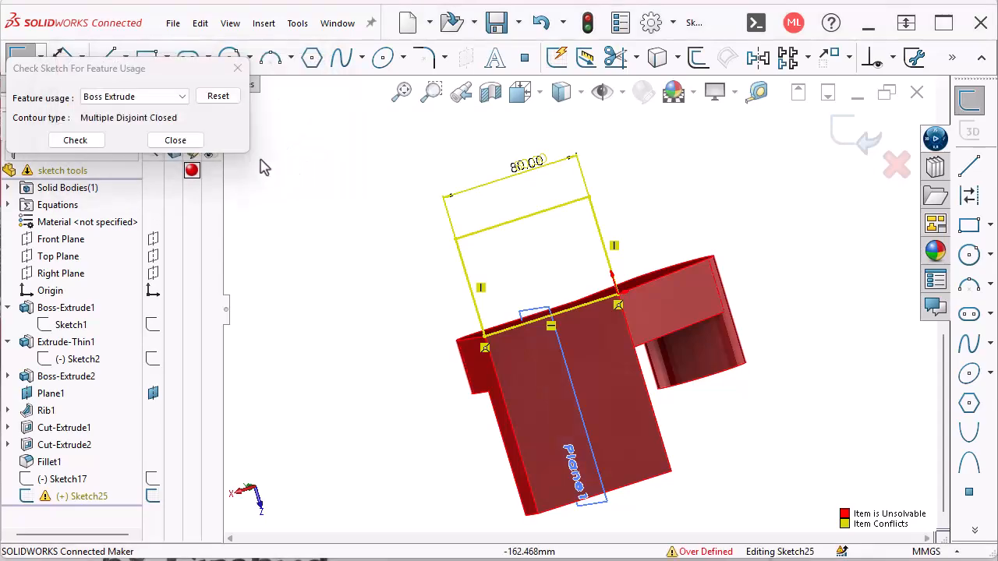
click(178, 140)
- Delete the redundant 80 mm dimension above the rectangle in Sketch25
click(530, 169)
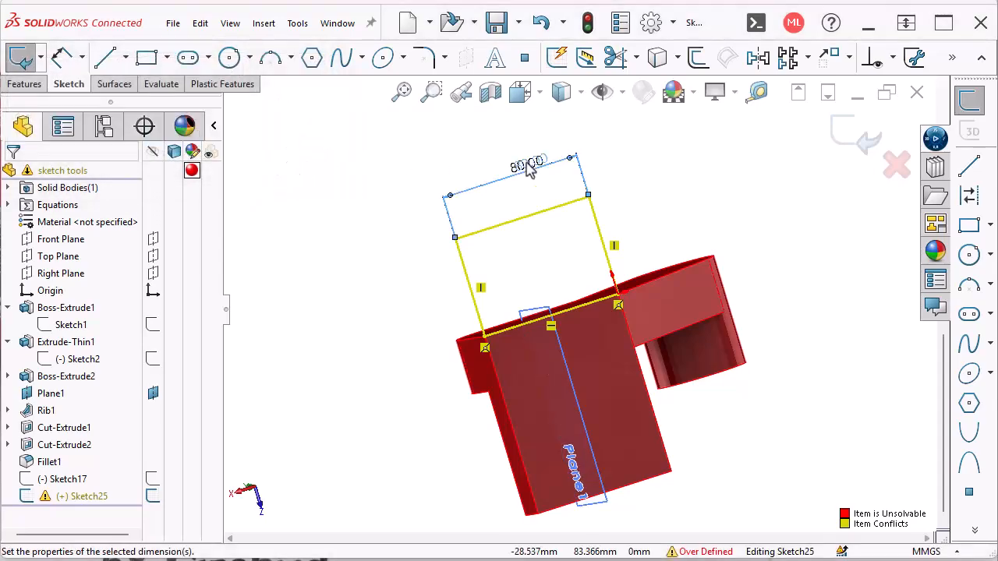
key(Delete)
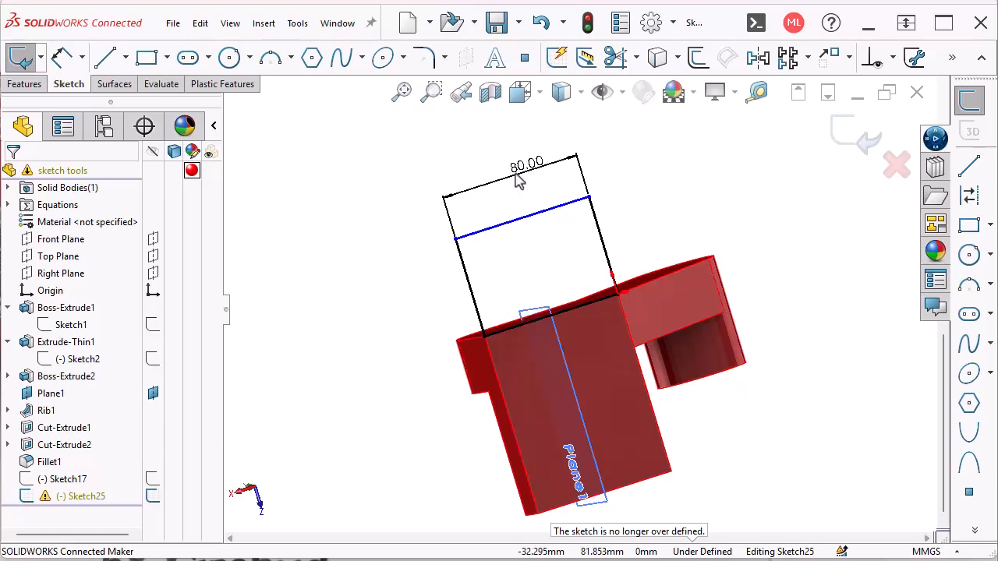
middle_drag(412, 209, 338, 226)
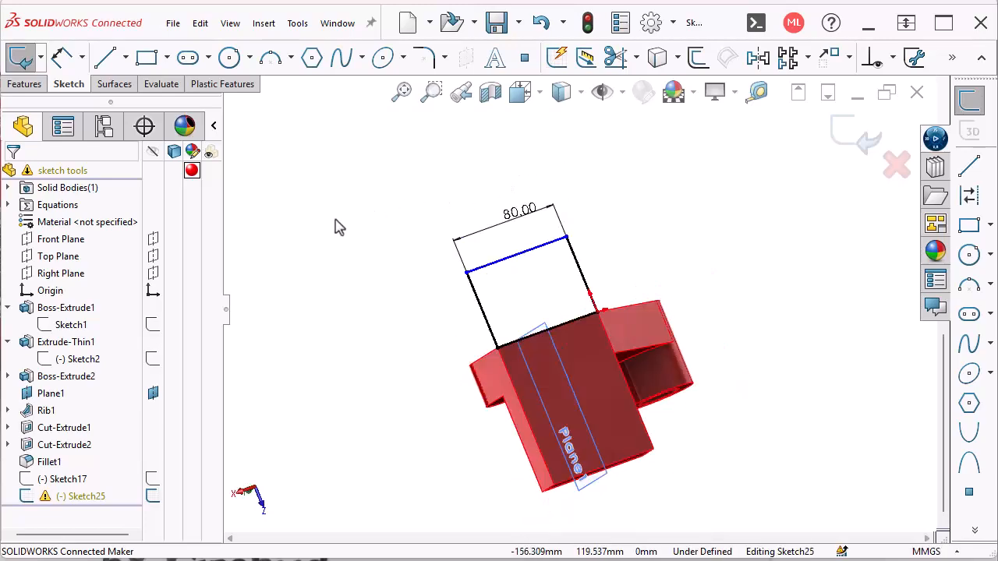
- Examine Sketch25 for small gaps with Repair Sketch, refresh the check and close it
click(297, 23)
mouse_move(362, 179)
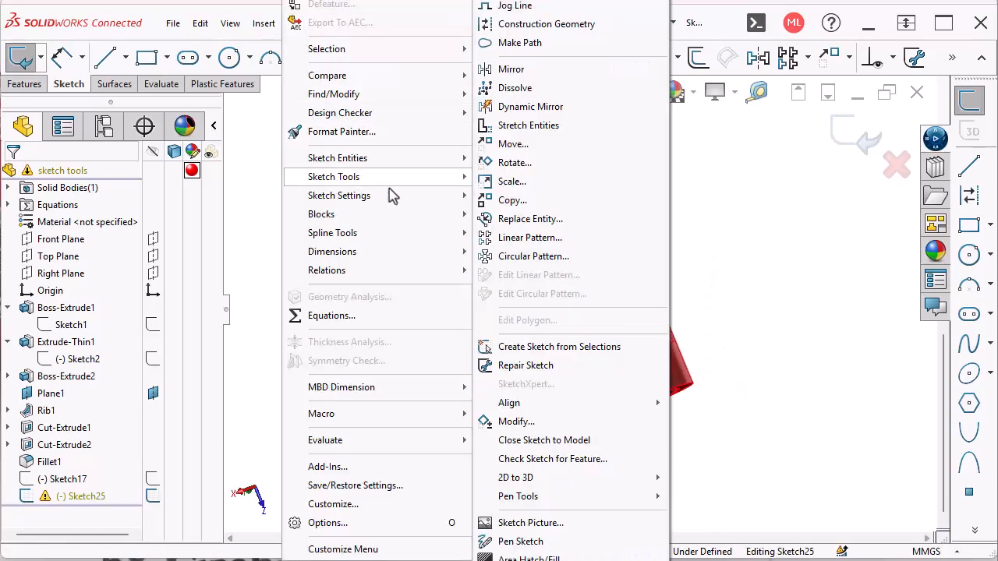
click(525, 366)
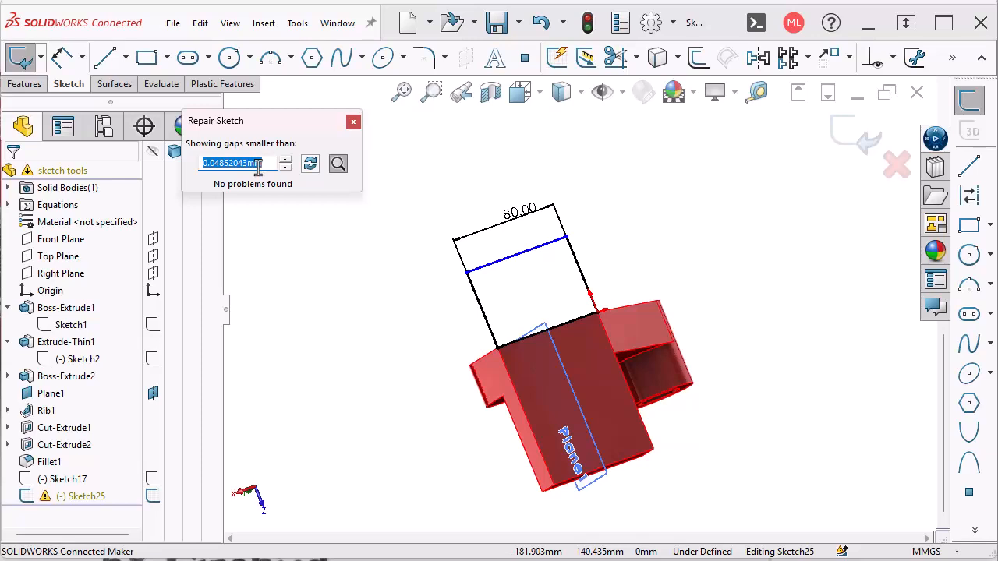
click(310, 165)
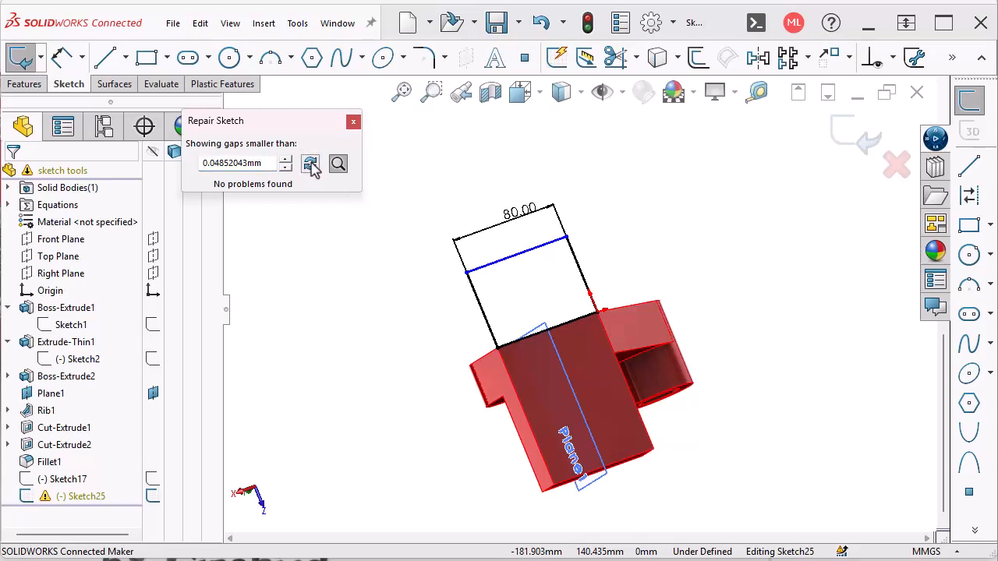
click(353, 123)
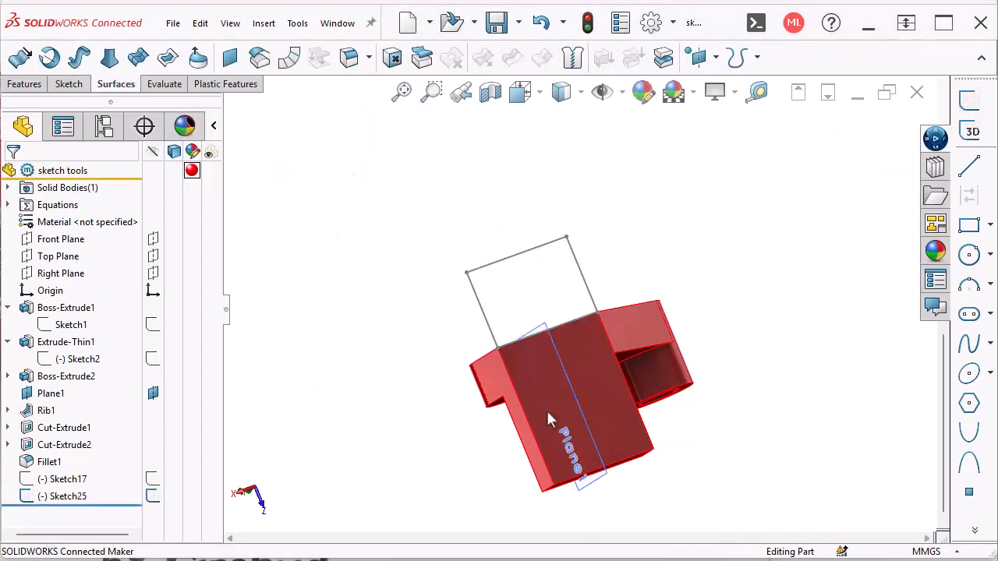
- Start a sketch on Boss-Extrude1's flat side face and draw a line about 83 mm long from the origin to the horizontal upper edge
mouse_move(548, 421)
middle_down()
mouse_move(616, 413)
mouse_move(764, 438)
mouse_move(730, 434)
middle_up()
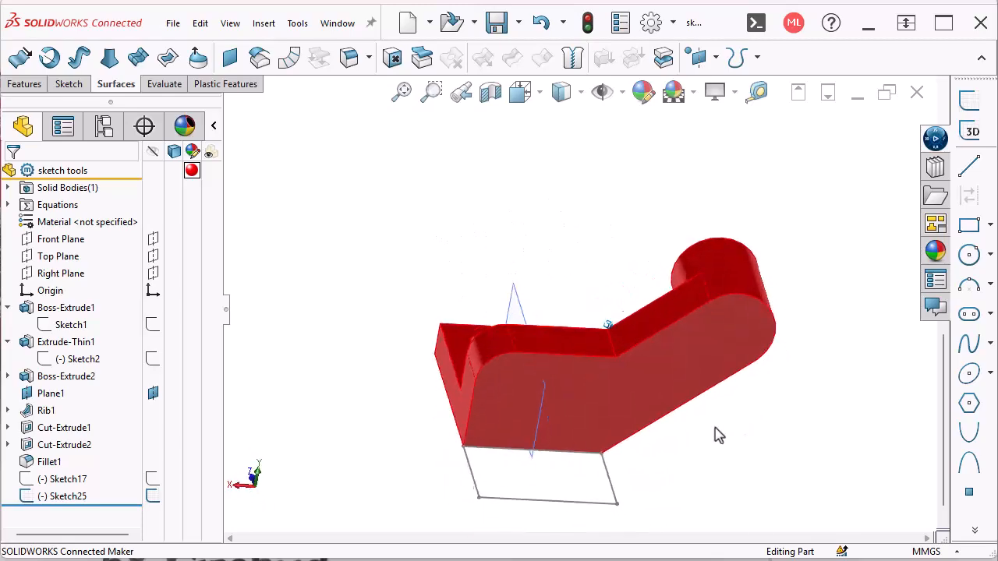
click(686, 356)
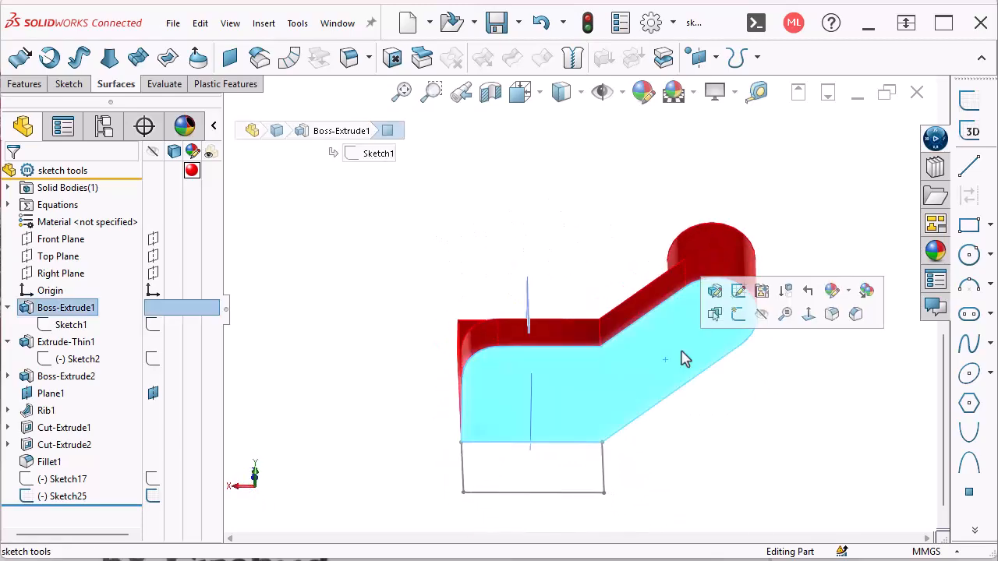
click(741, 314)
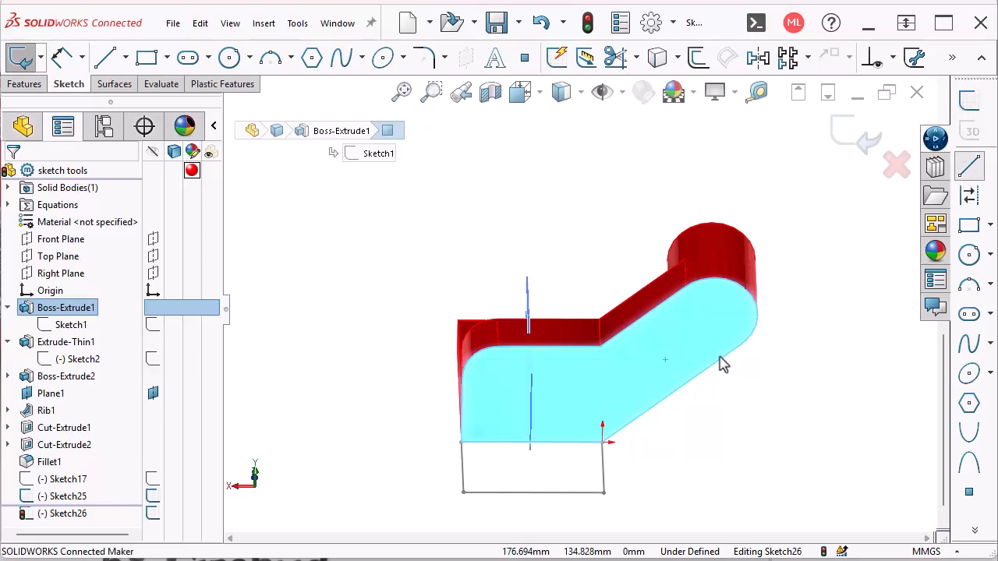
key(l)
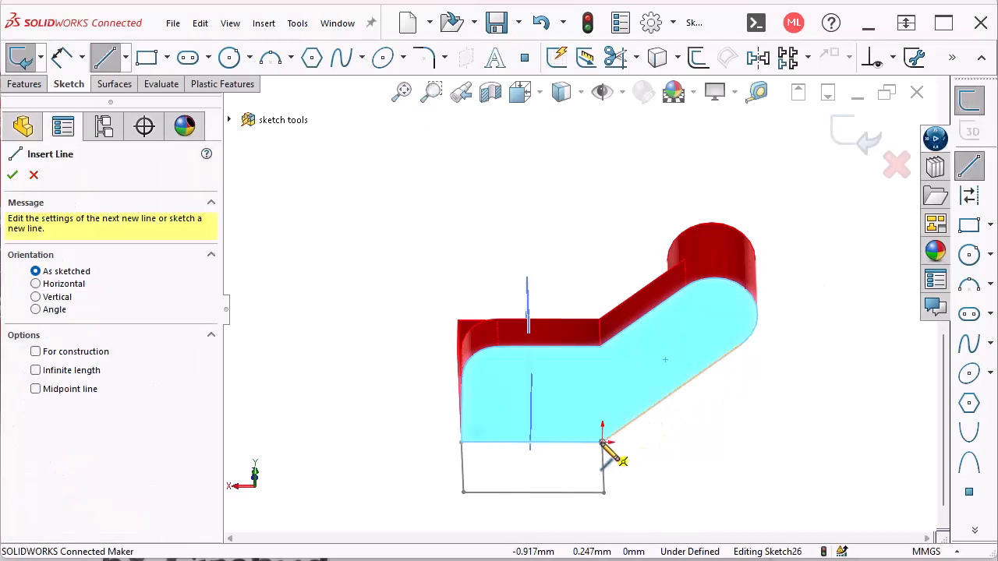
click(602, 443)
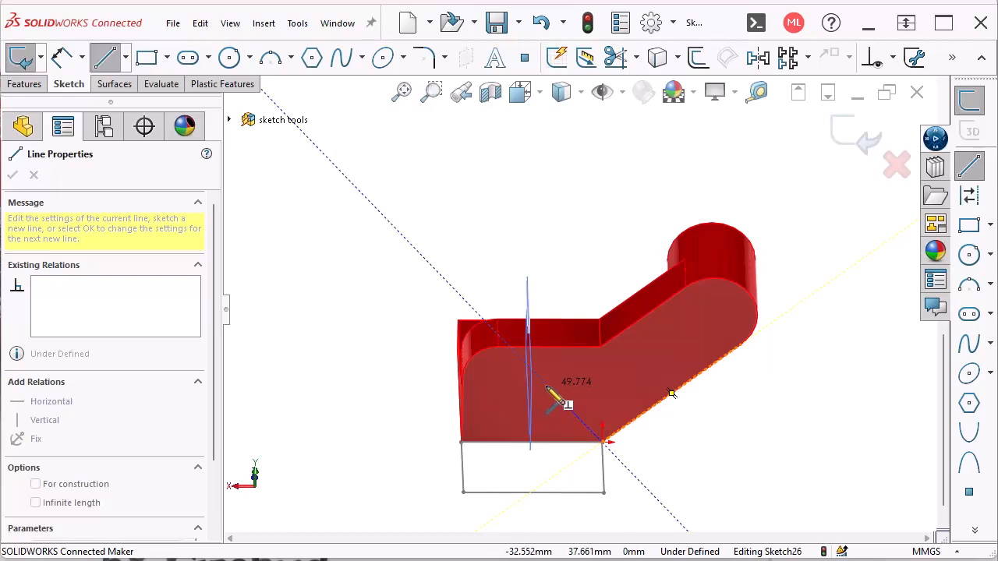
double_click(510, 347)
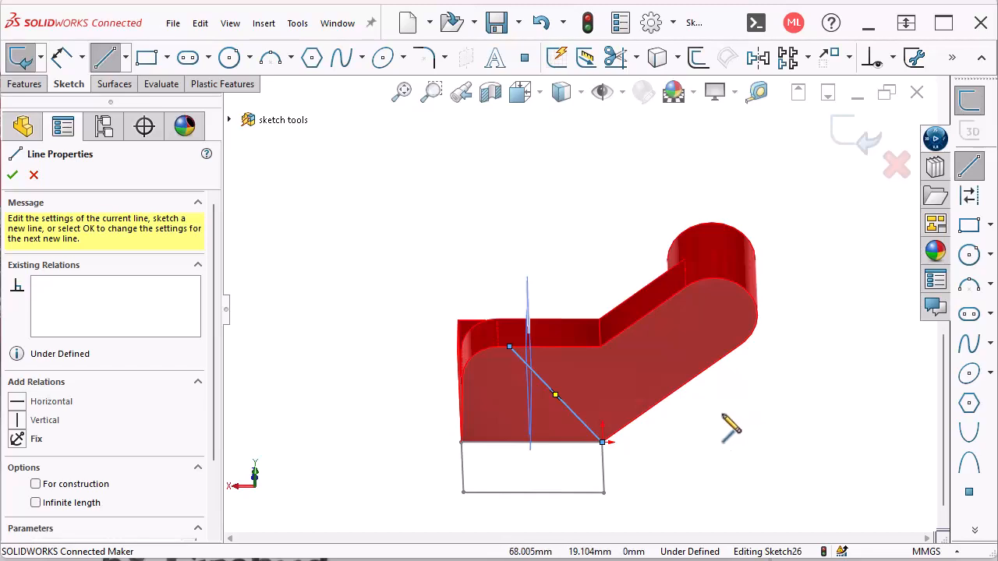
key(Escape)
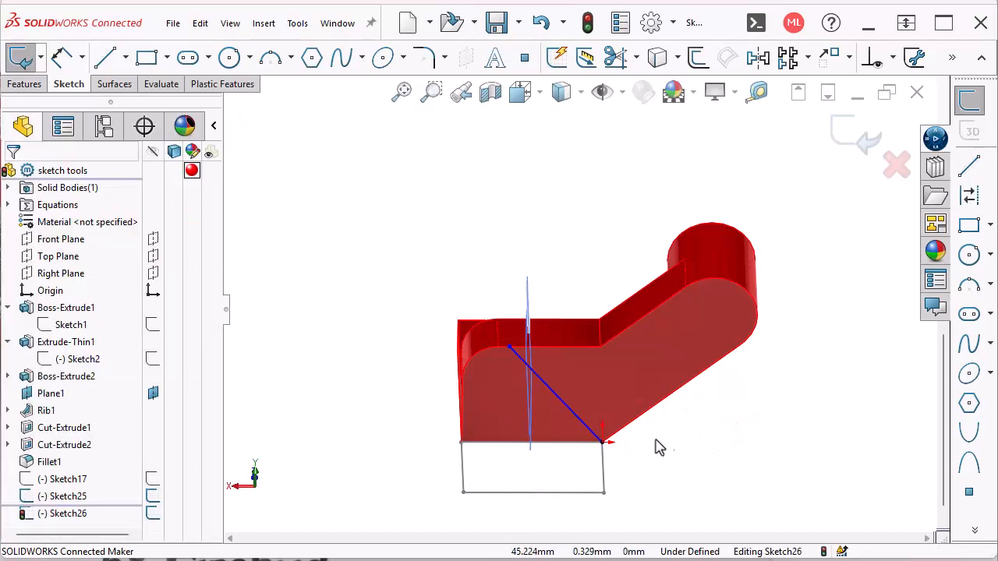
- Make the new sketch line perpendicular to the slanted lower edge of the angled arm
click(590, 431)
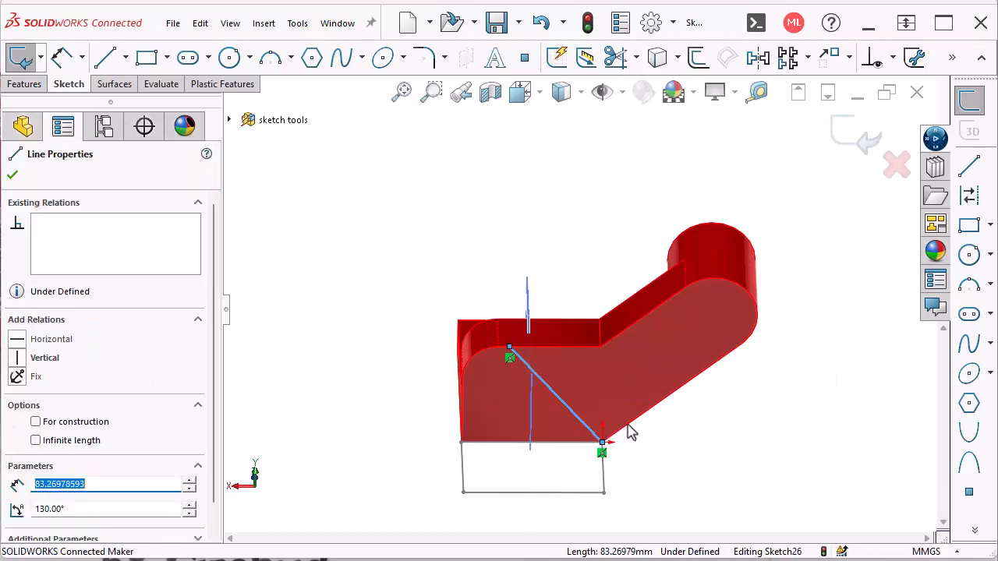
ctrl+click(629, 427)
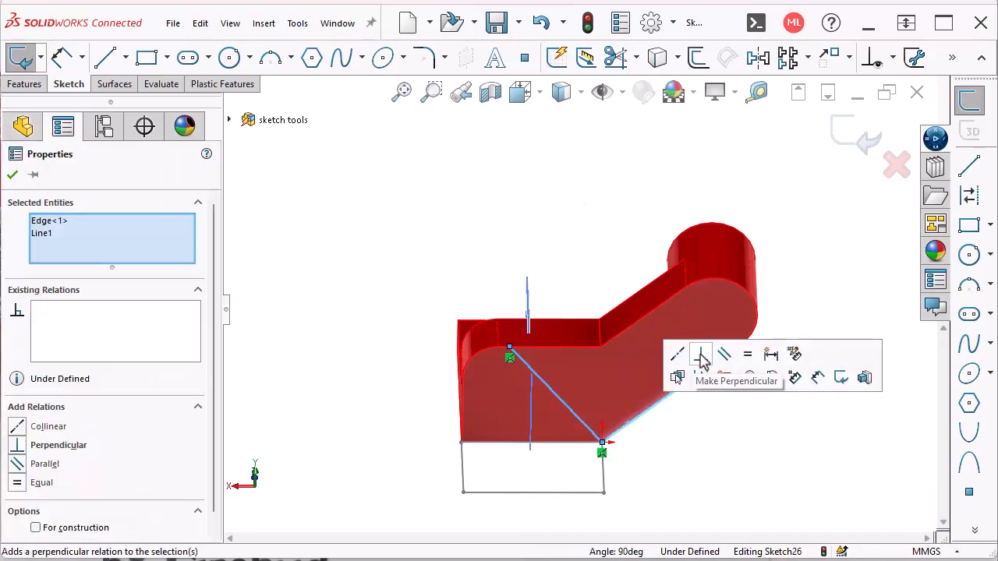
click(701, 355)
click(673, 421)
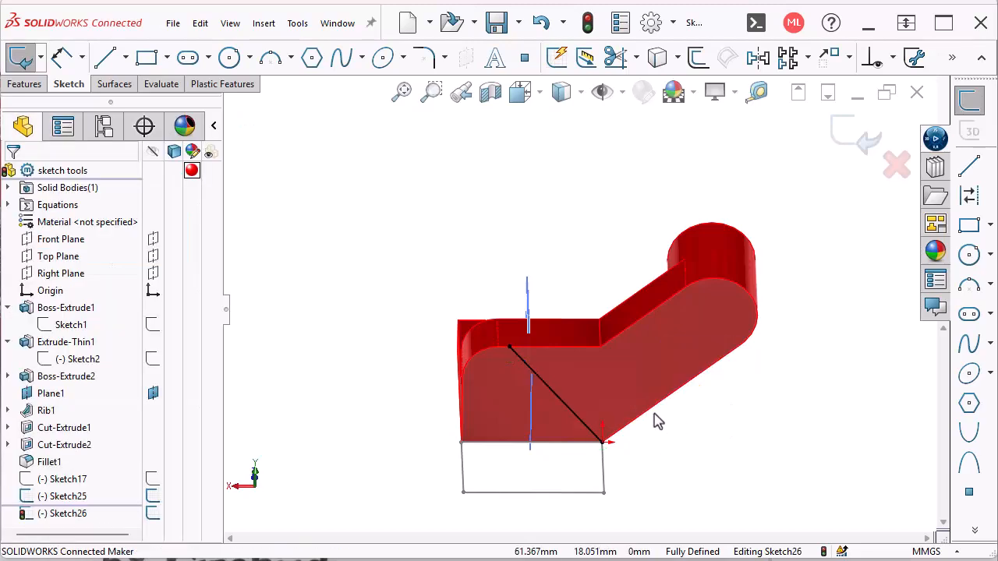
- Close the sketch to the model edges around the angled arm, previewing the reverse direction but leaving it off
scroll(578, 411, up, 1)
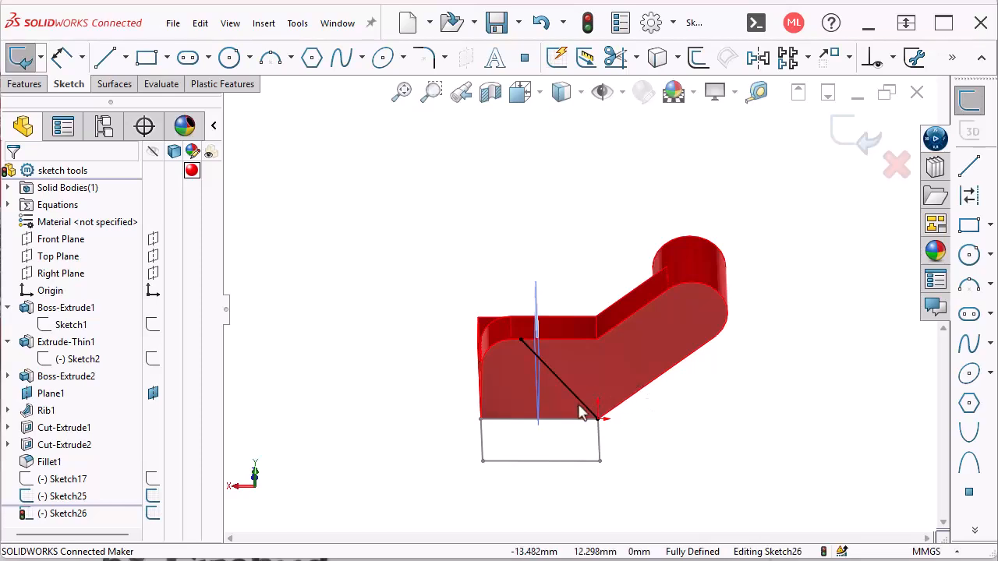
click(298, 24)
mouse_move(338, 178)
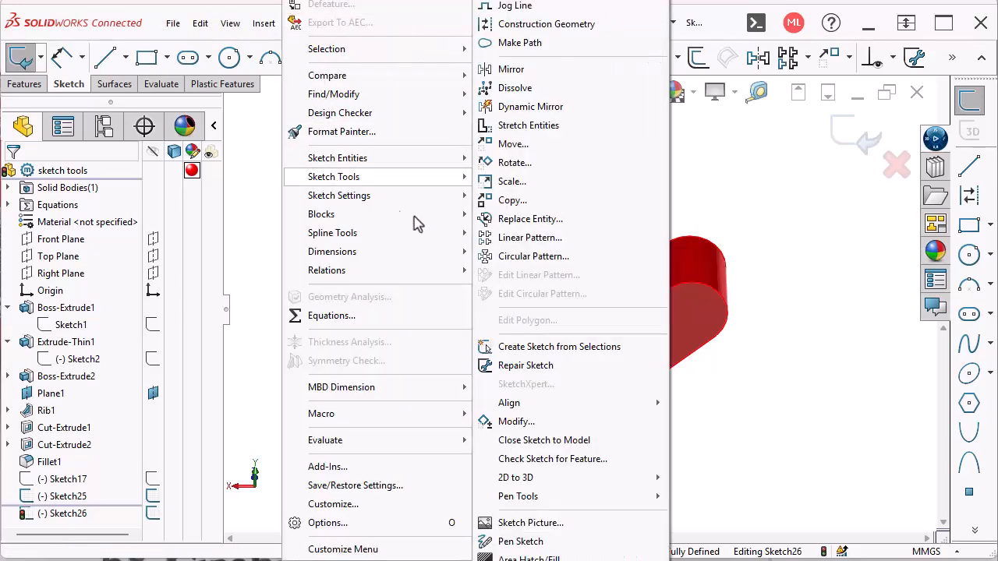
click(543, 441)
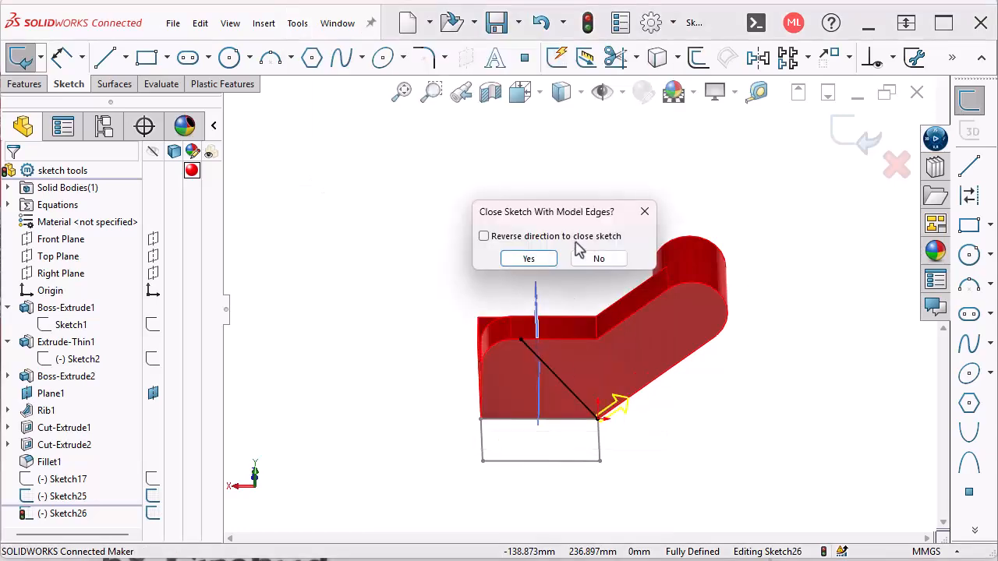
drag(551, 216, 520, 187)
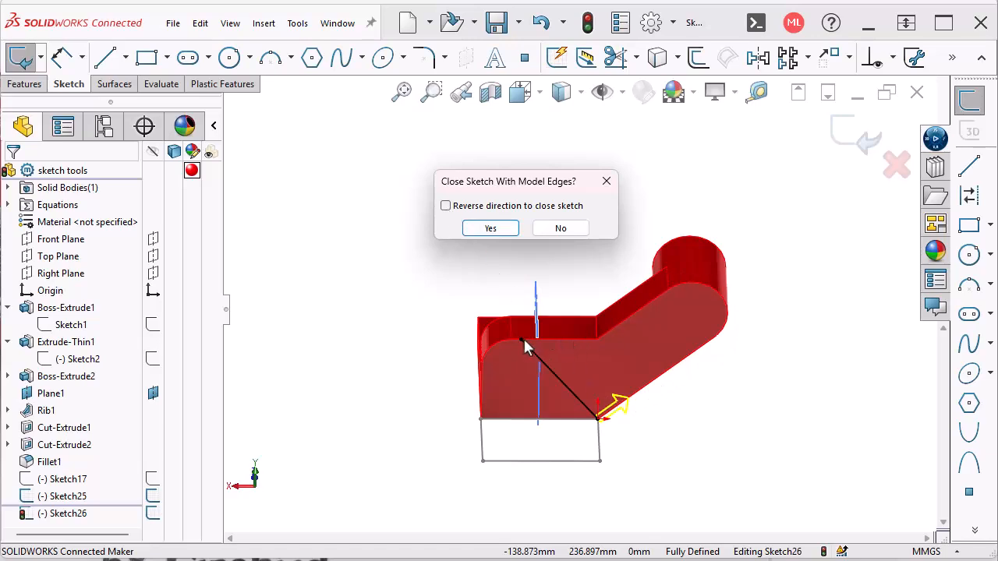
click(445, 206)
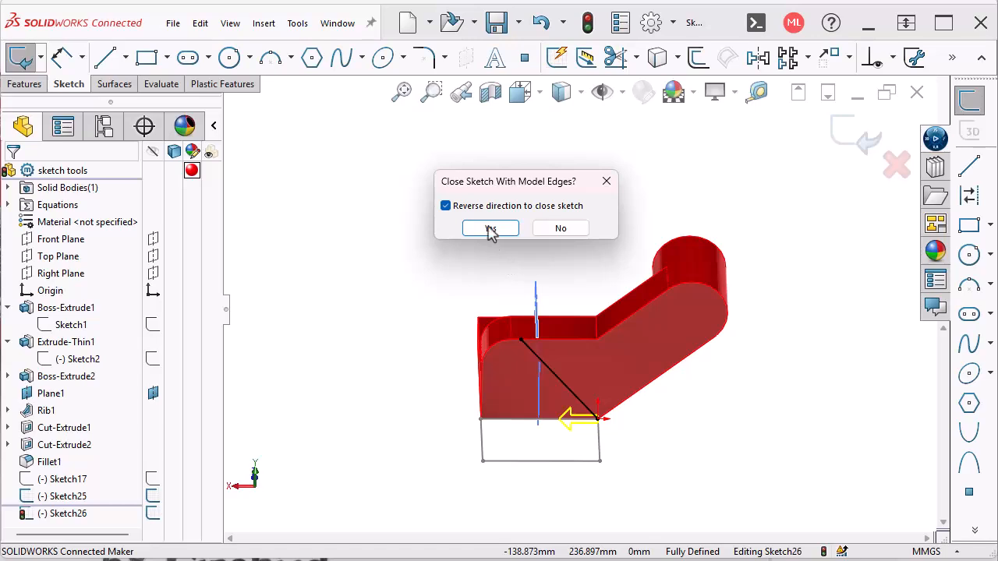
click(446, 208)
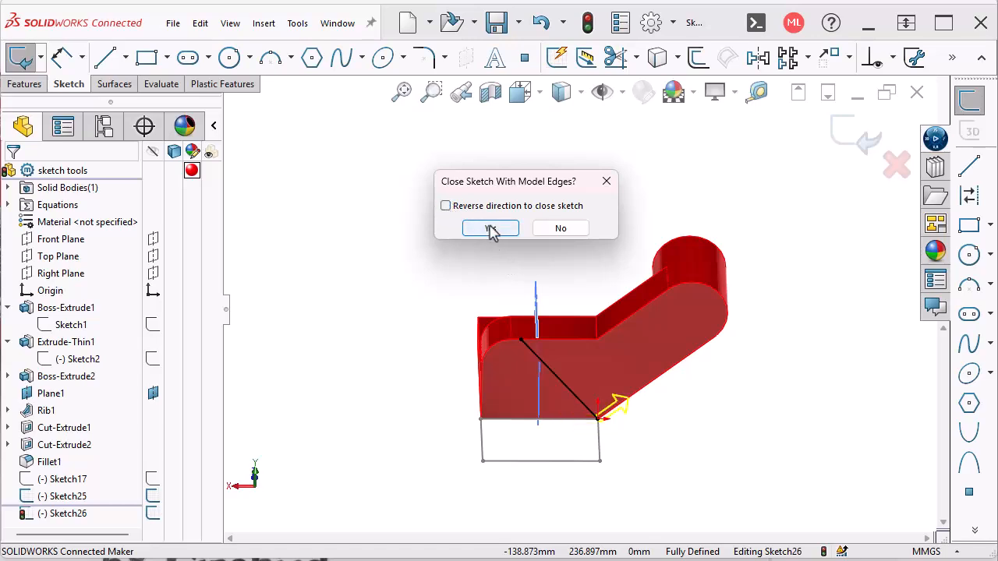
click(490, 228)
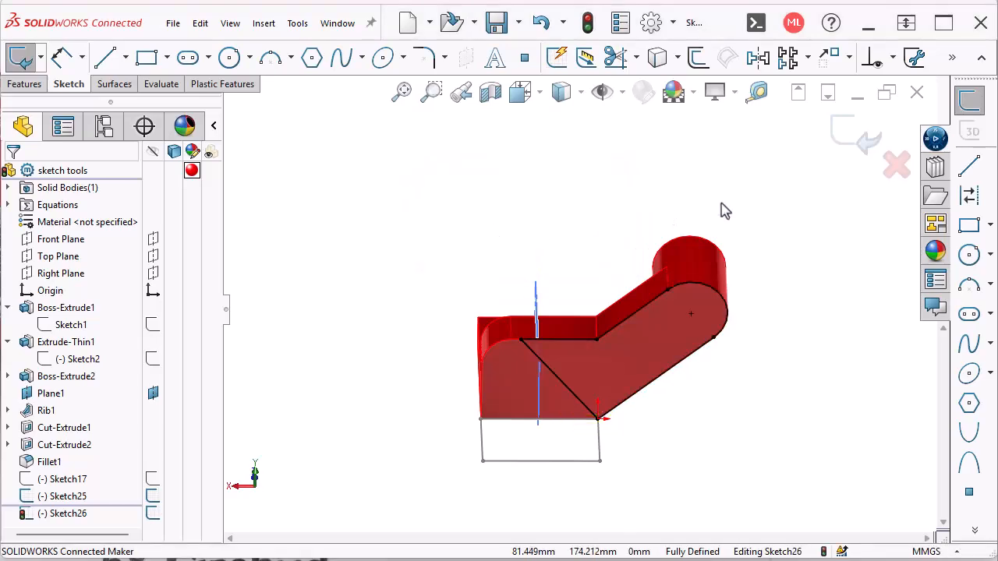
- Extrude the closed arm-shaped profile a short distance outward from the side face as a boss
click(24, 84)
click(21, 59)
drag(624, 350, 630, 376)
right_click(679, 380)
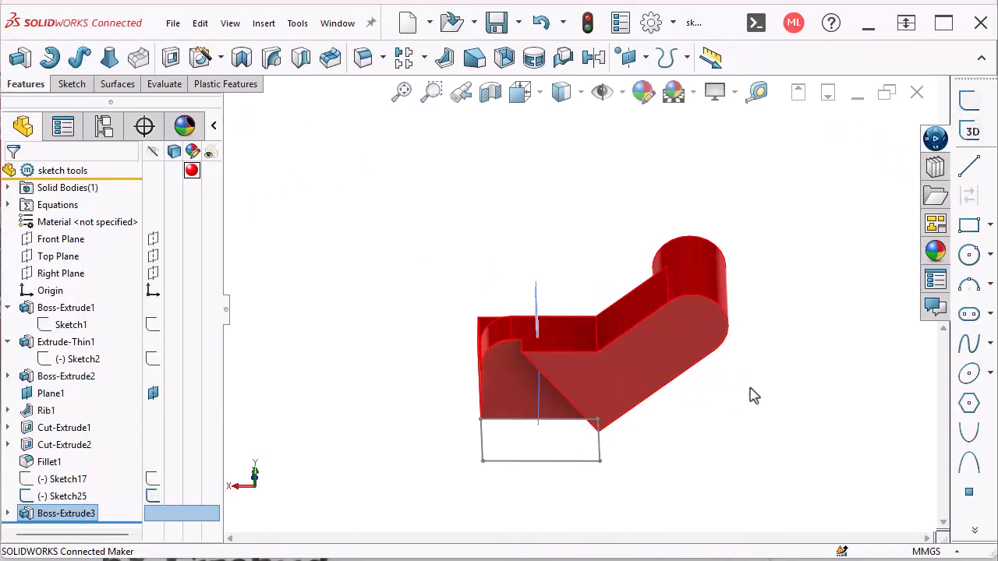
click(753, 388)
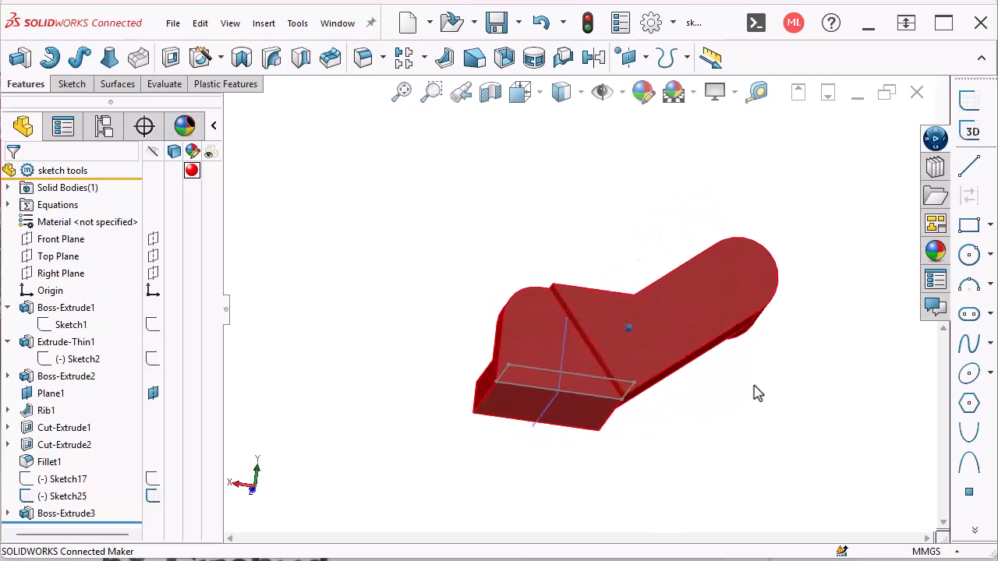
- Start a sketch on Boss-Extrude3's flat face and draw a corner rectangle about 68 by 37 mm beside the arm
click(717, 287)
click(789, 231)
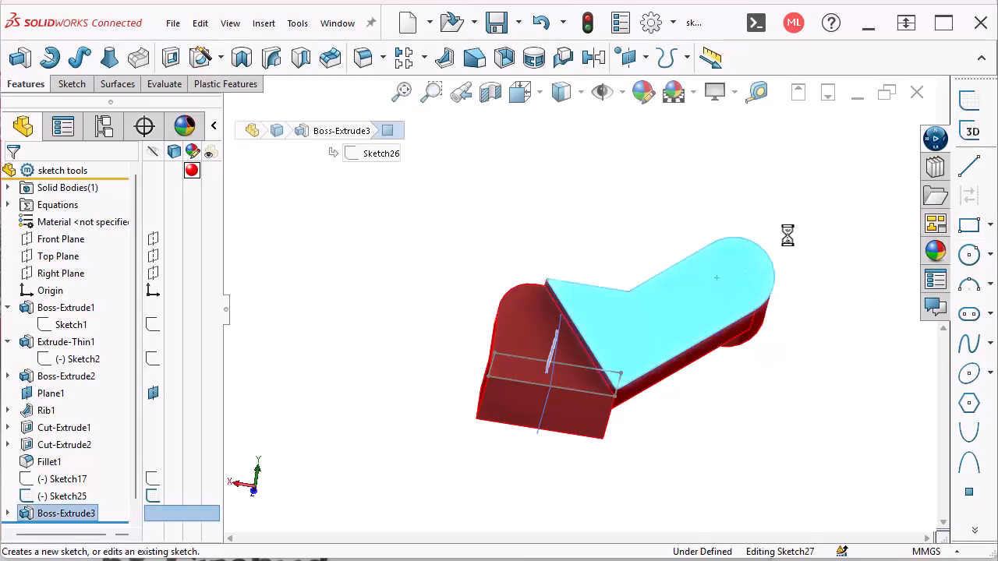
click(969, 226)
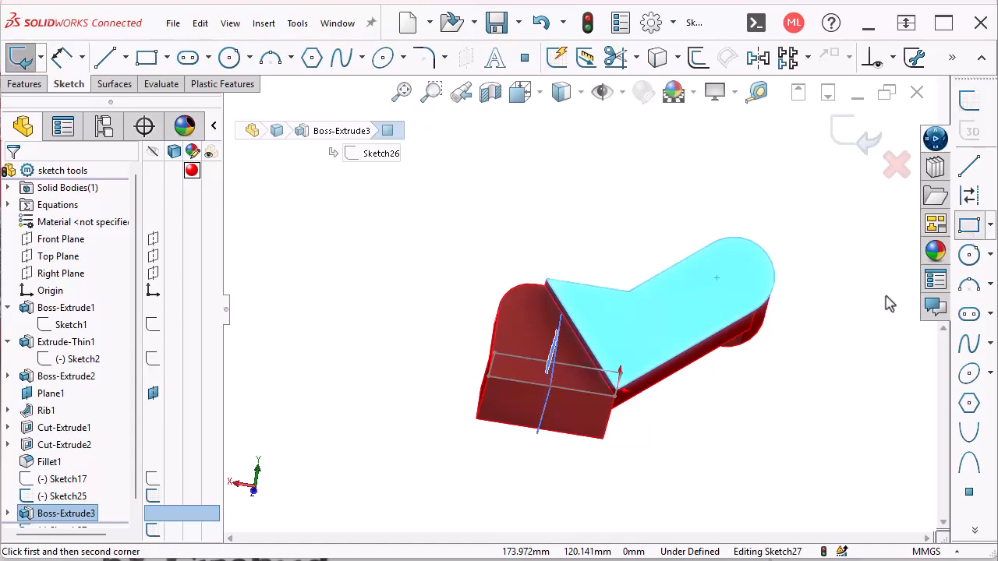
click(750, 362)
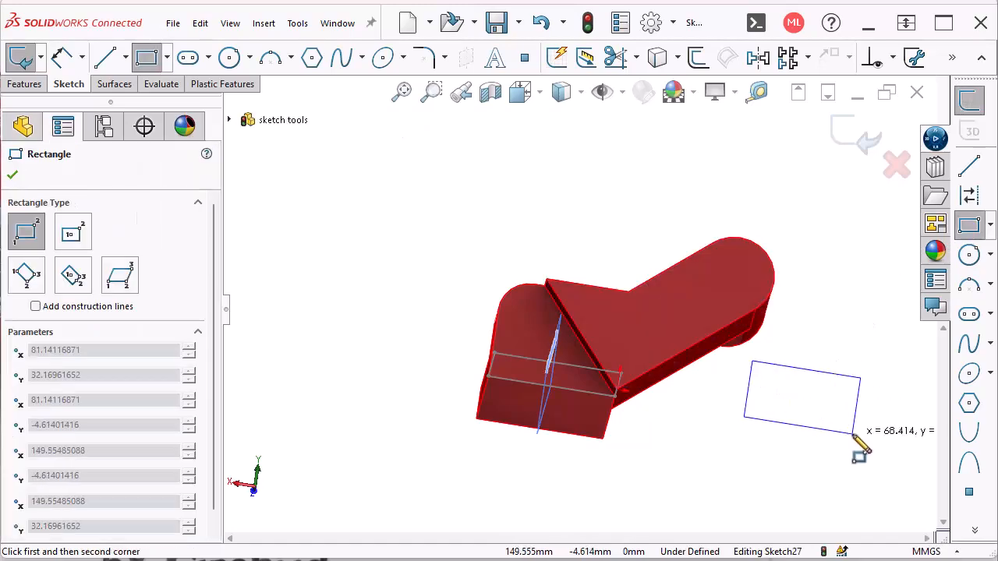
click(852, 434)
- Start Align Grid/Origin with Relocate all sketch entities and set the origin to the vertex where the lower edge meets the rounded end
click(297, 23)
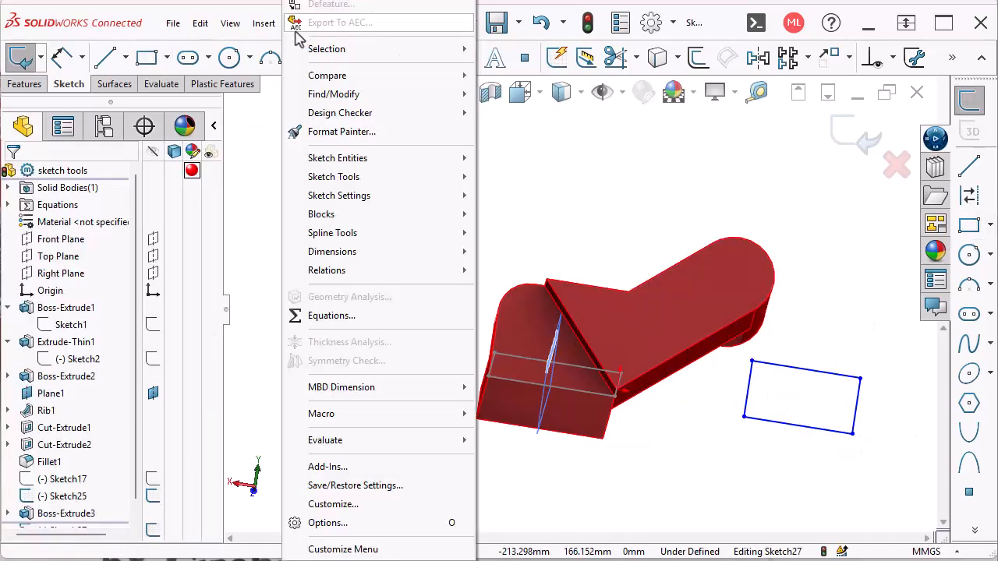
mouse_move(382, 178)
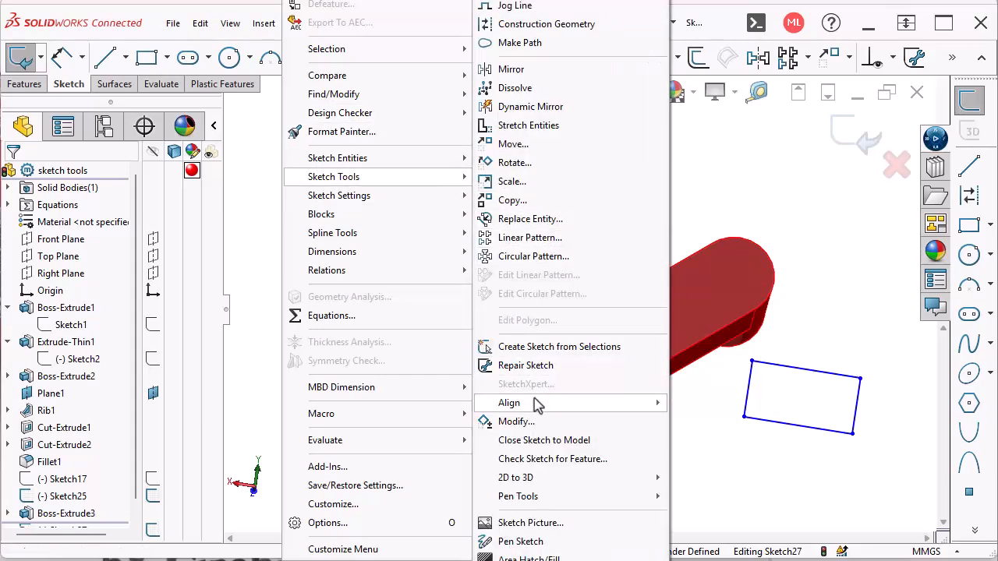
mouse_move(521, 407)
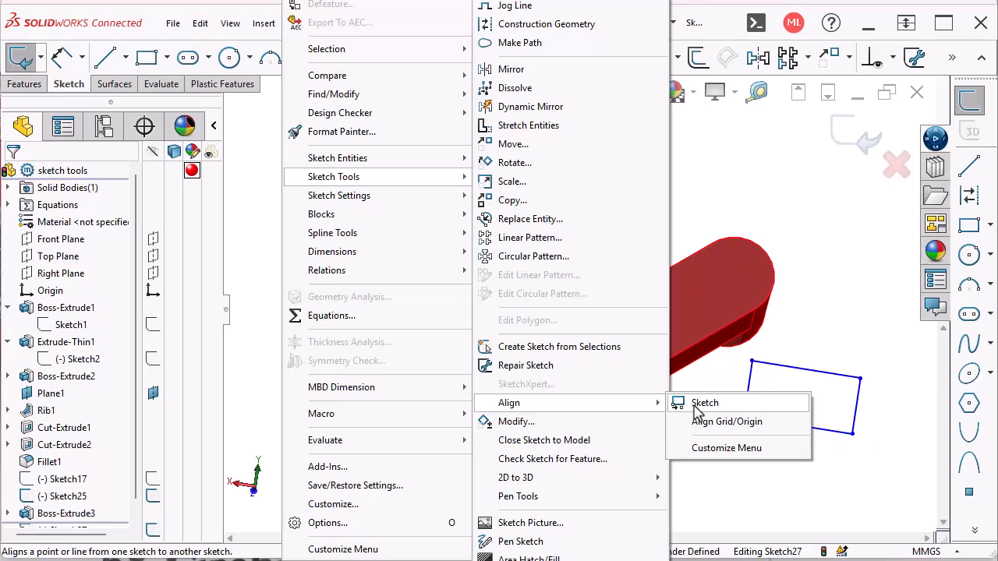
click(745, 428)
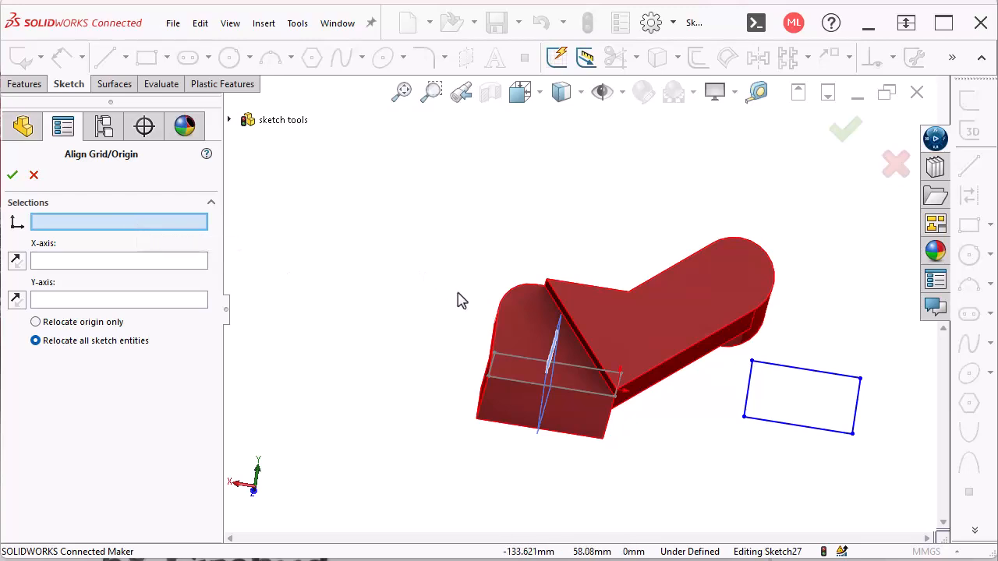
scroll(620, 382, up, 1)
scroll(620, 382, up, 3)
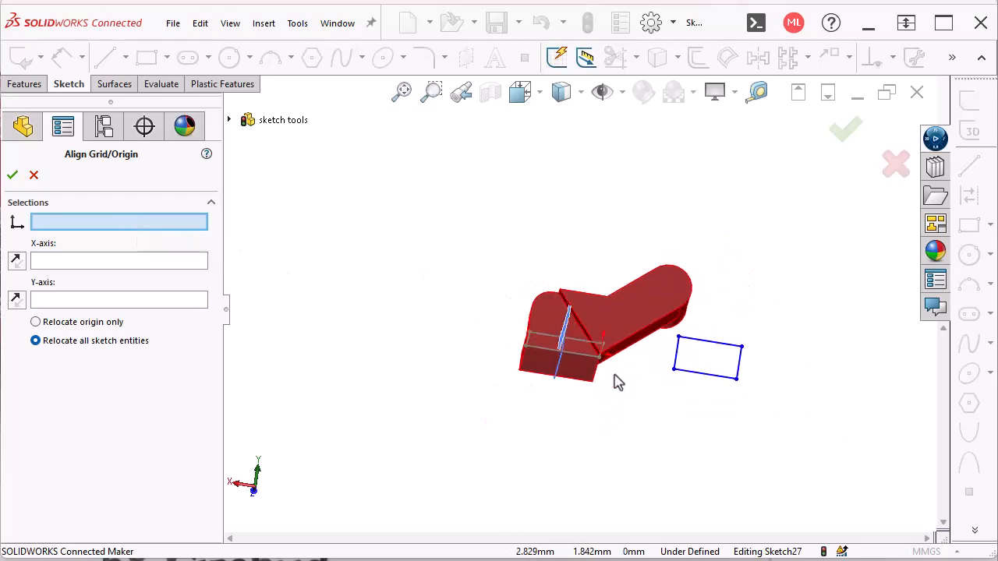
scroll(612, 366, down, 8)
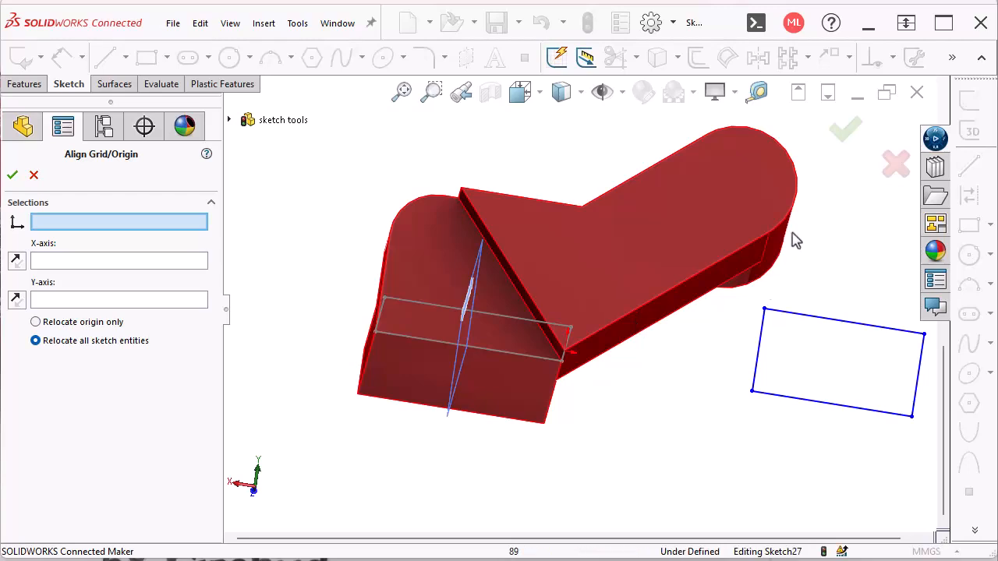
click(768, 232)
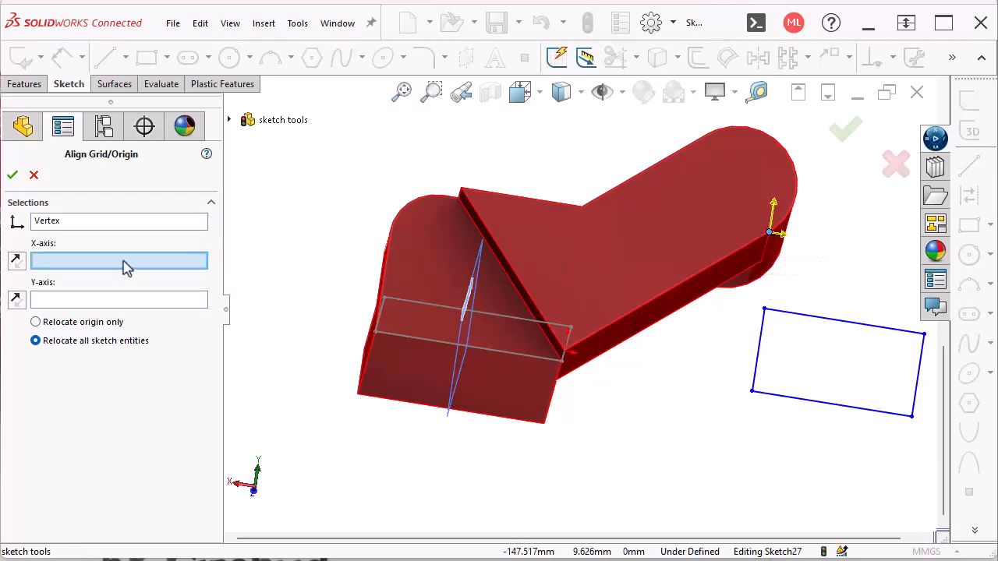
- Align the sketch's X-axis to the diagonal edge of the raised boss, reverse both axis directions and apply the alignment
click(654, 300)
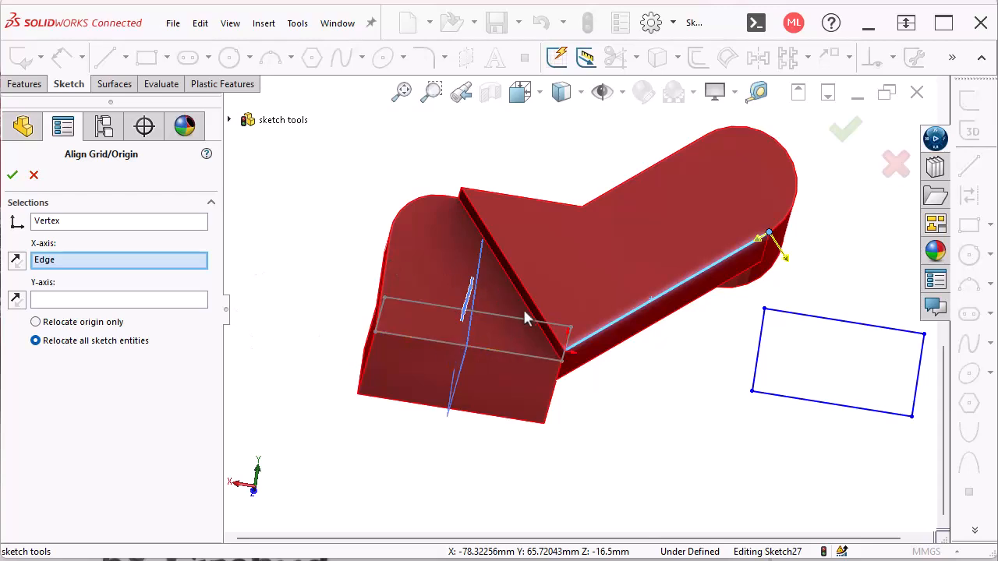
click(536, 307)
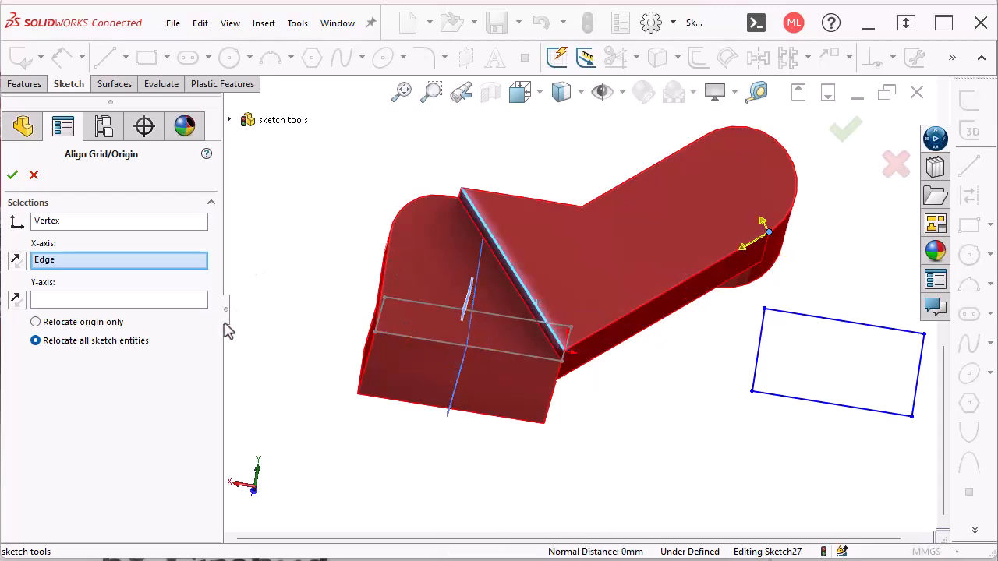
click(16, 300)
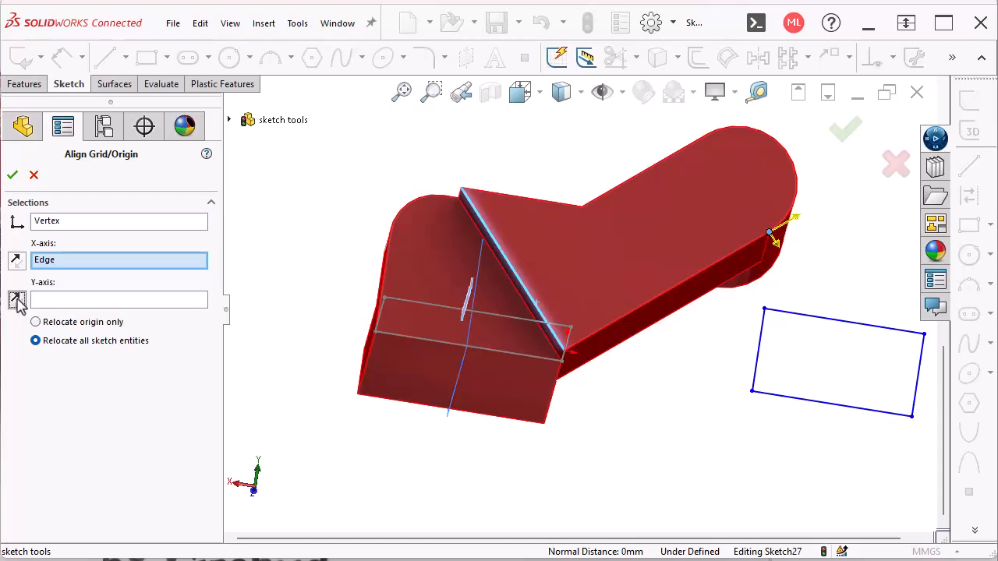
click(17, 262)
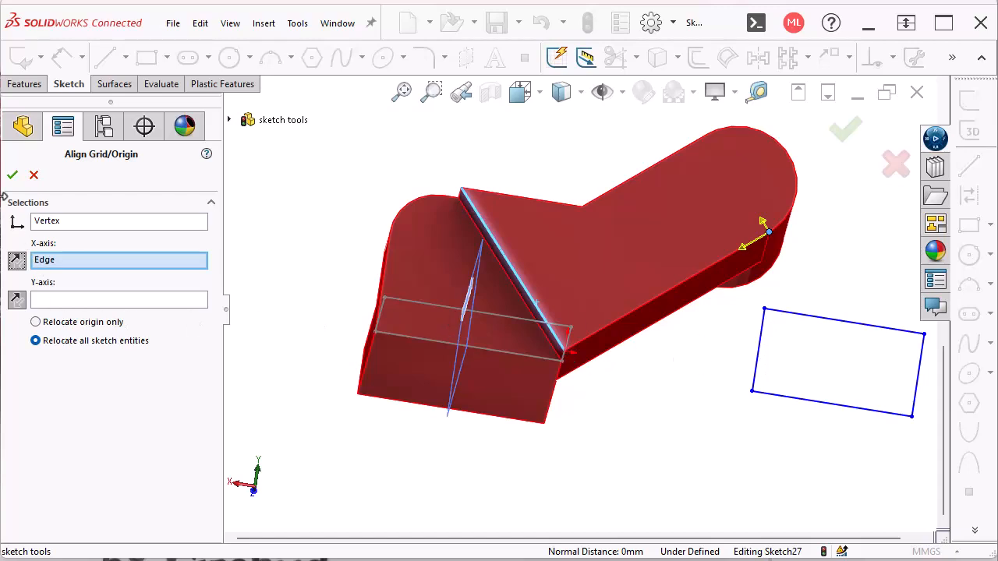
click(12, 174)
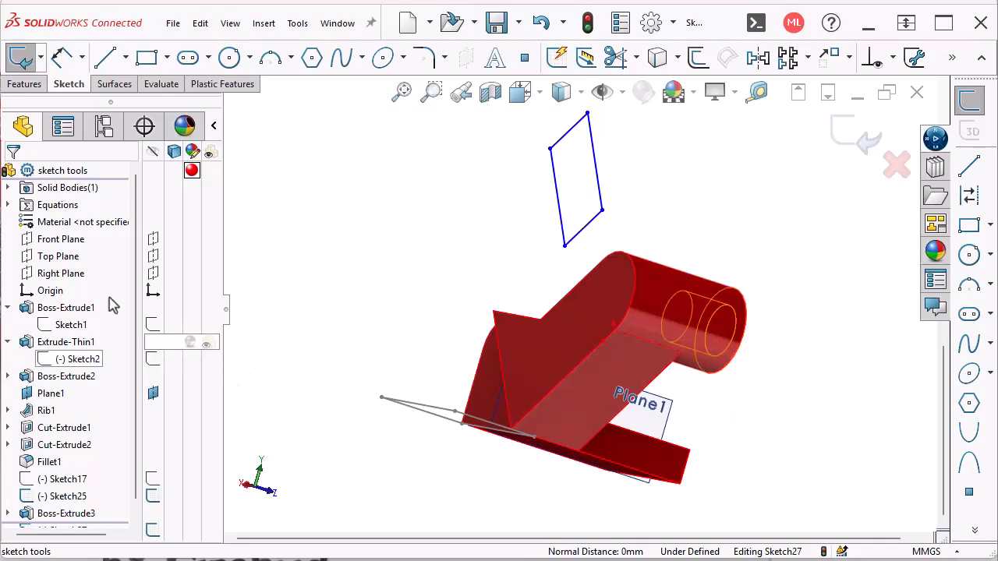
- Compare the relocated rectangle's position with the part's origin from several angles and exit the sketch
click(51, 290)
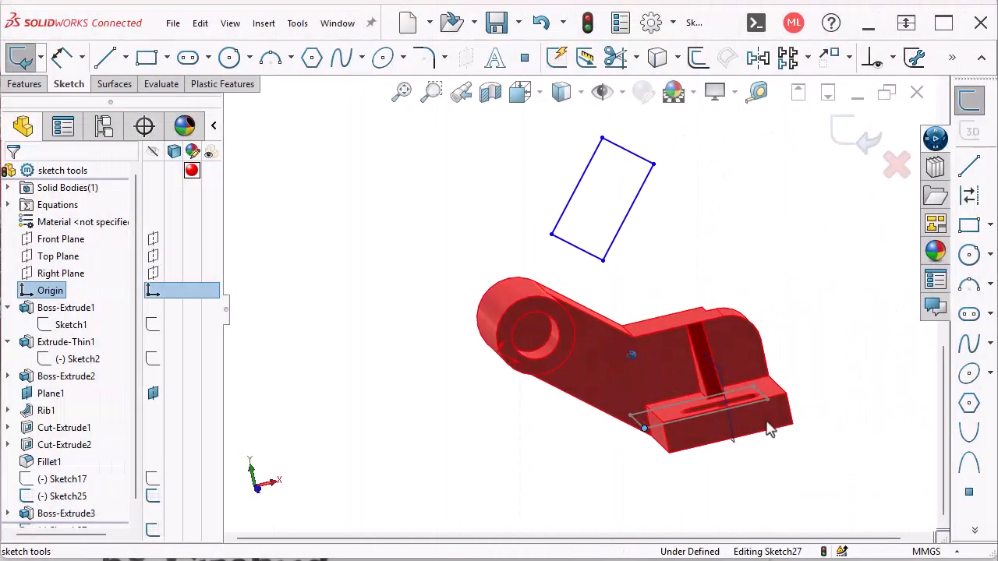
middle_drag(768, 427, 787, 413)
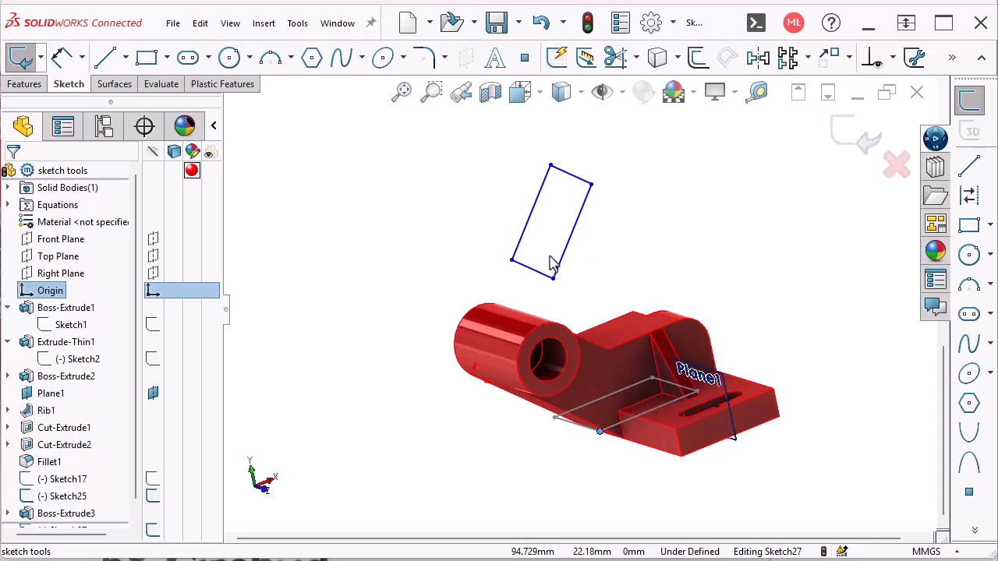
click(848, 141)
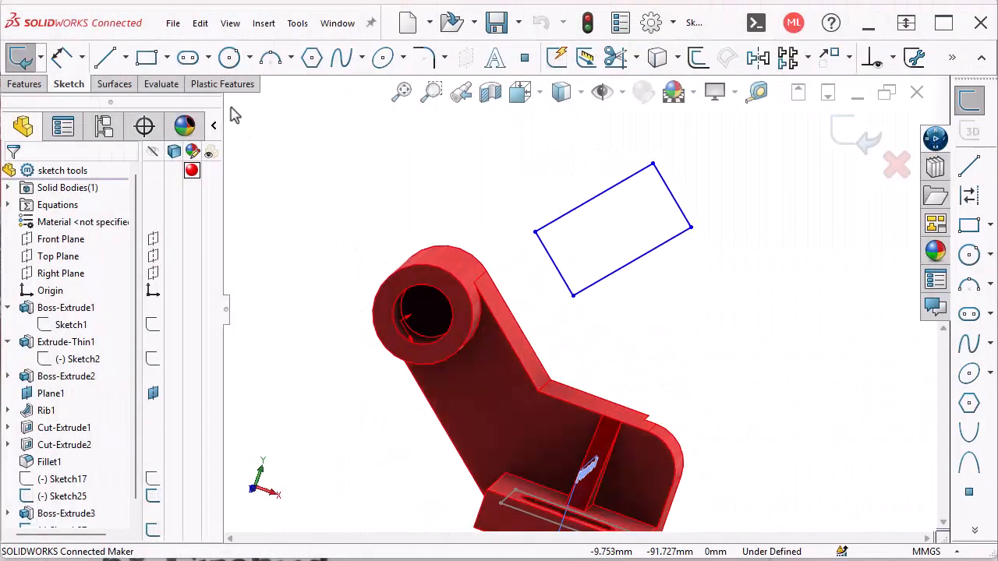
- Start Modify Sketch on the rectangle's sketch and place the moveable origin at the inner bend on the arm's upper edge
click(297, 22)
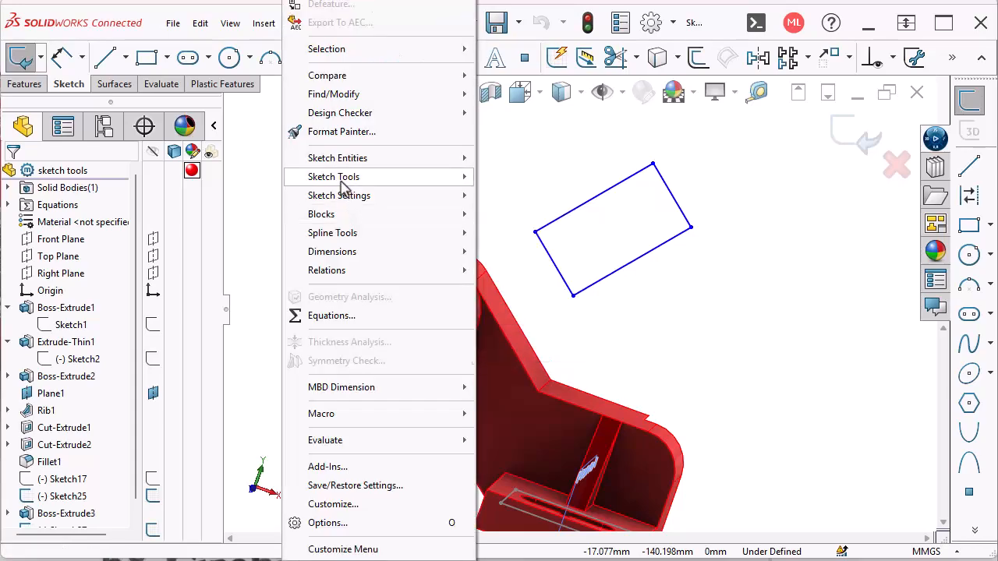
mouse_move(343, 178)
click(516, 421)
drag(692, 122, 372, 123)
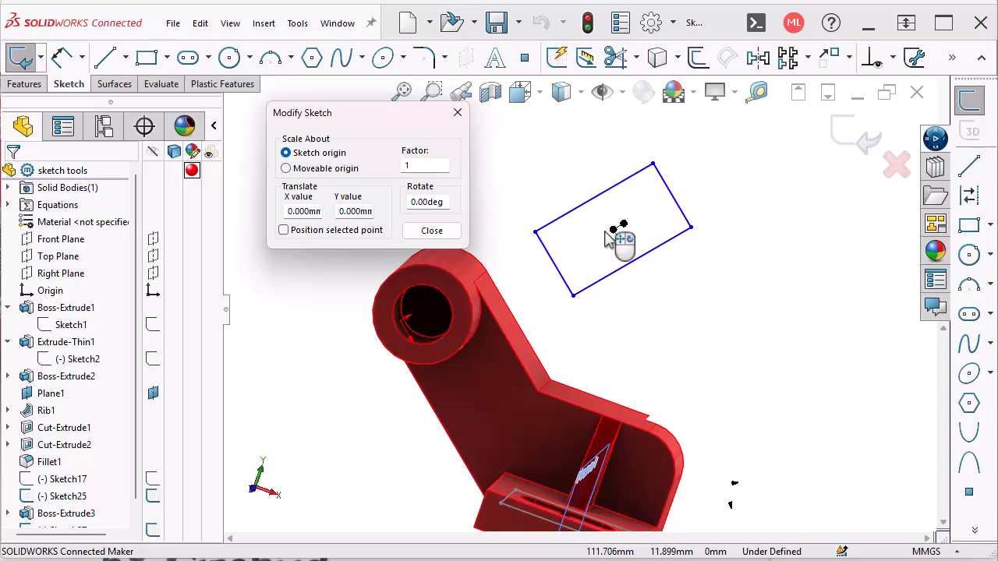
mouse_move(624, 246)
mouse_down()
mouse_move(619, 289)
mouse_move(577, 320)
mouse_move(569, 381)
mouse_move(554, 386)
mouse_move(562, 376)
mouse_move(565, 409)
mouse_move(562, 375)
mouse_up()
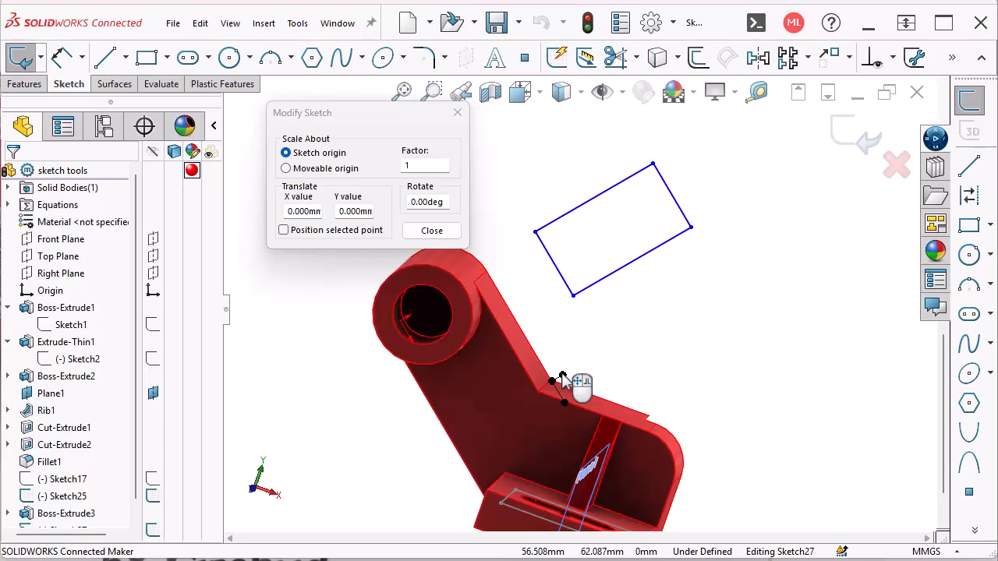
- Flip the rectangle across each axis of the moveable origin, reverting the first flip, and move the flipped sketch up, clear of the part
right_click(562, 374)
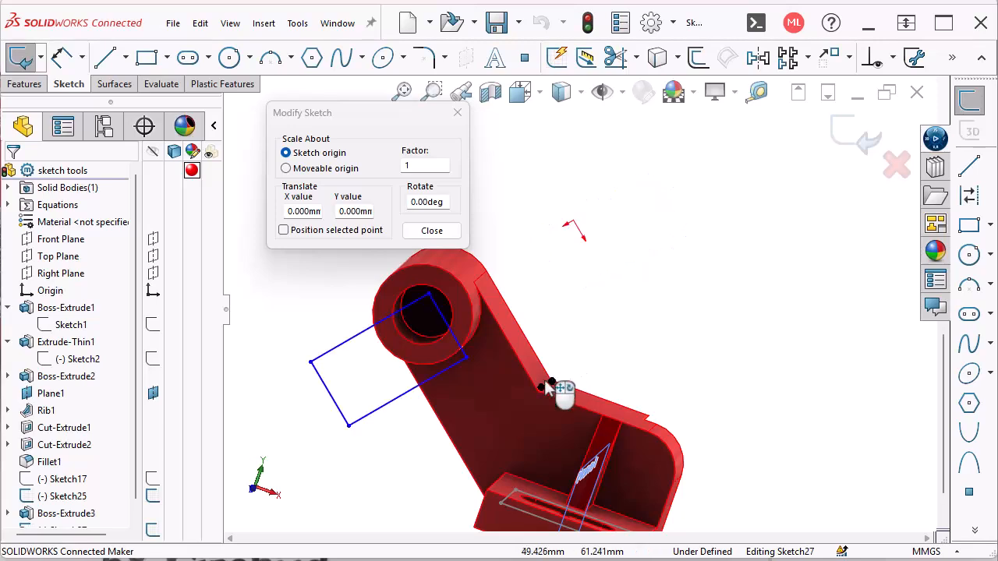
right_click(565, 403)
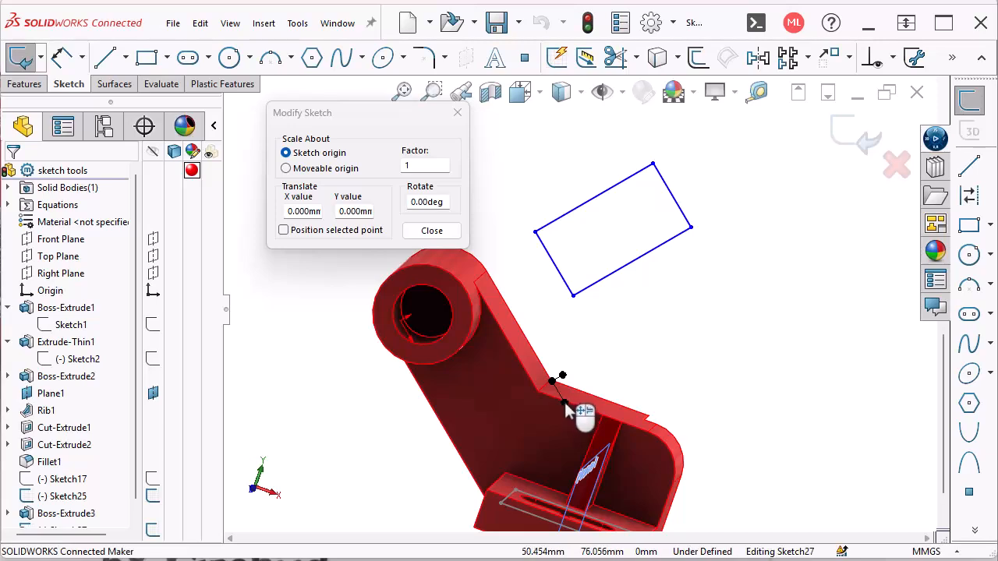
right_click(564, 404)
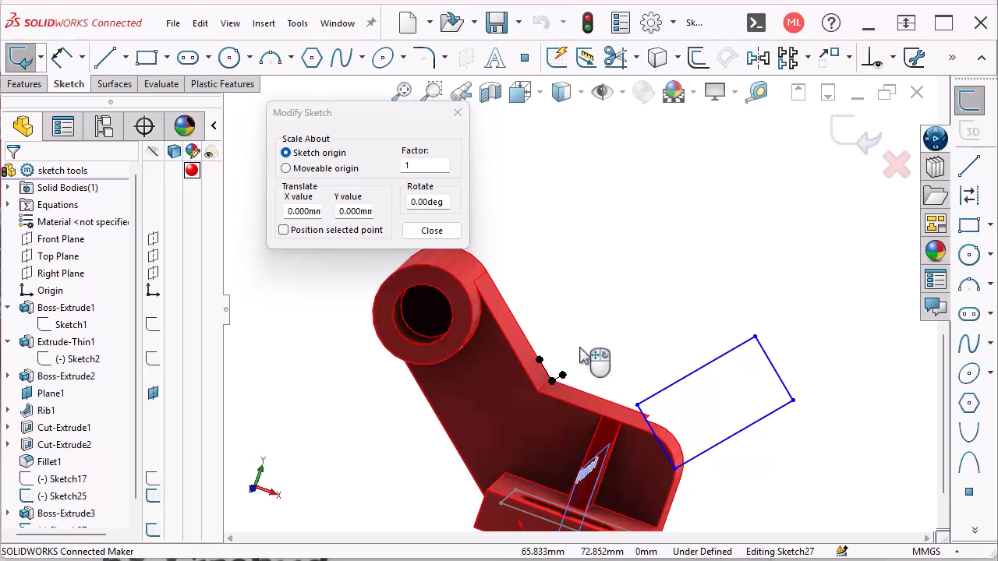
mouse_move(614, 353)
mouse_down()
mouse_move(586, 300)
mouse_move(581, 256)
mouse_move(602, 208)
mouse_move(644, 227)
mouse_up()
drag(593, 278, 580, 307)
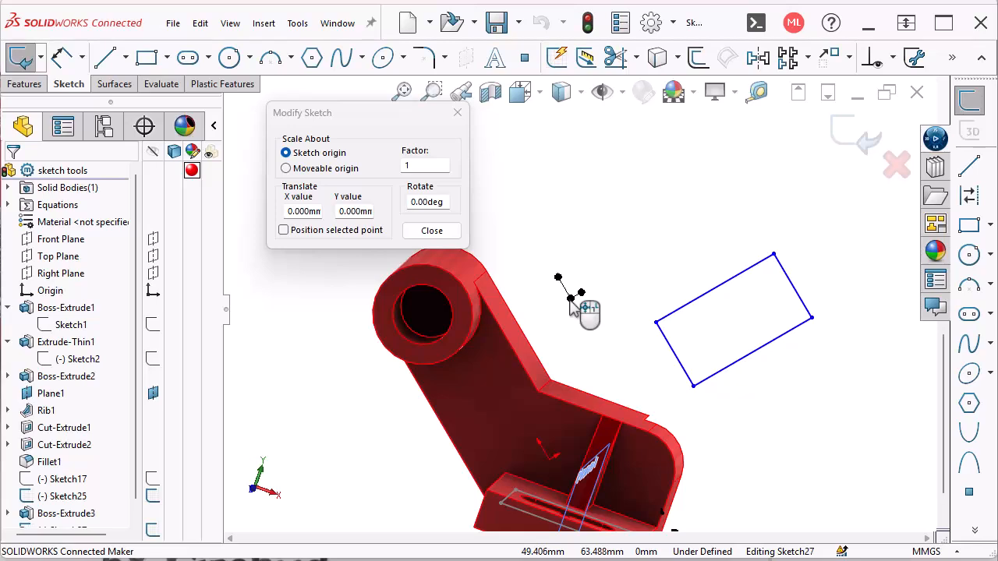
- Flip the sketch about both axes of the moveable origin, flip it back, and try rotating it around that origin
right_click(569, 301)
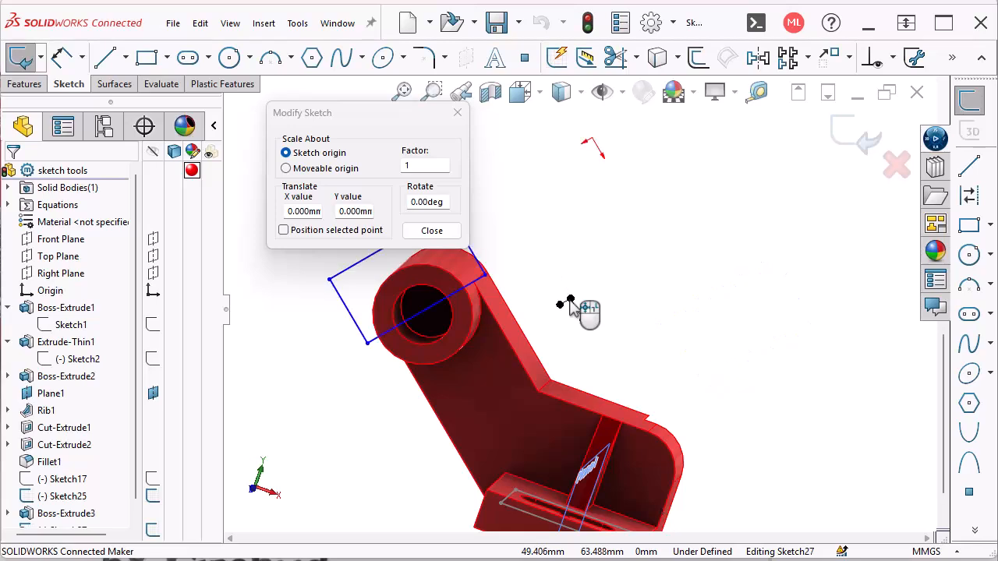
right_click(572, 304)
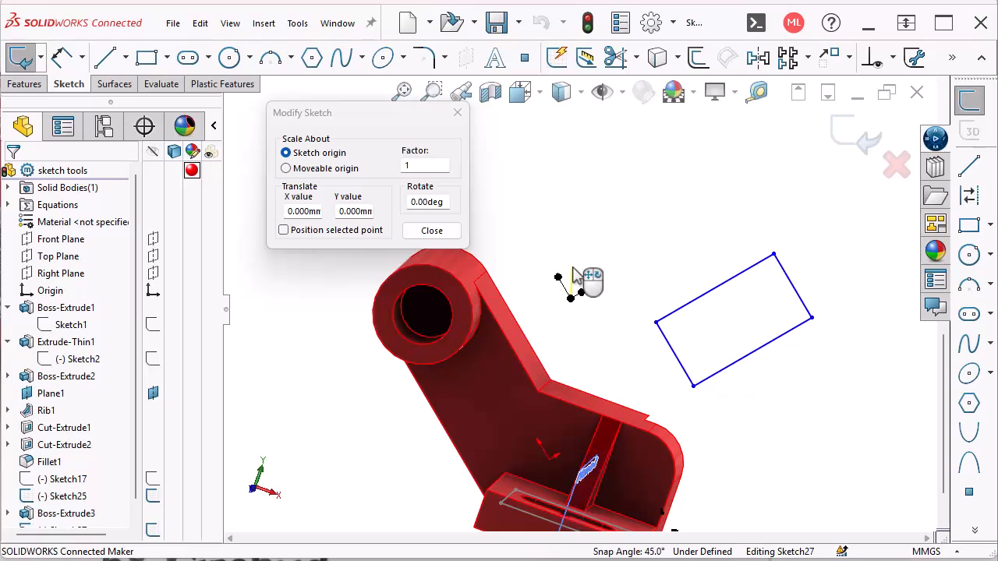
mouse_move(573, 274)
right_down()
mouse_move(539, 234)
mouse_move(494, 252)
mouse_move(431, 328)
mouse_move(483, 441)
mouse_move(604, 424)
mouse_move(681, 341)
mouse_move(660, 209)
mouse_move(578, 174)
right_up()
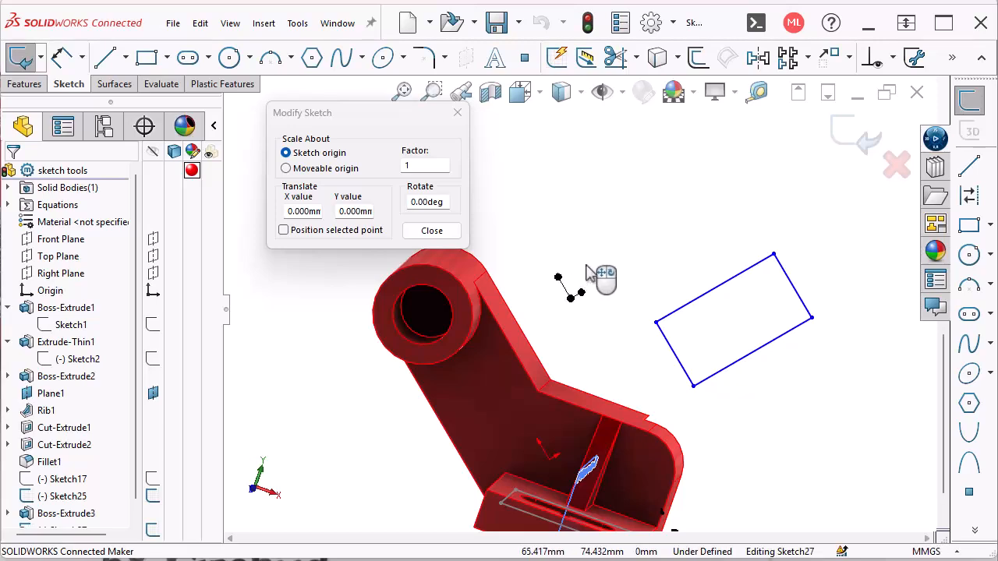
- Scale the whole sketch about the sketch origin by a factor of 2
click(845, 60)
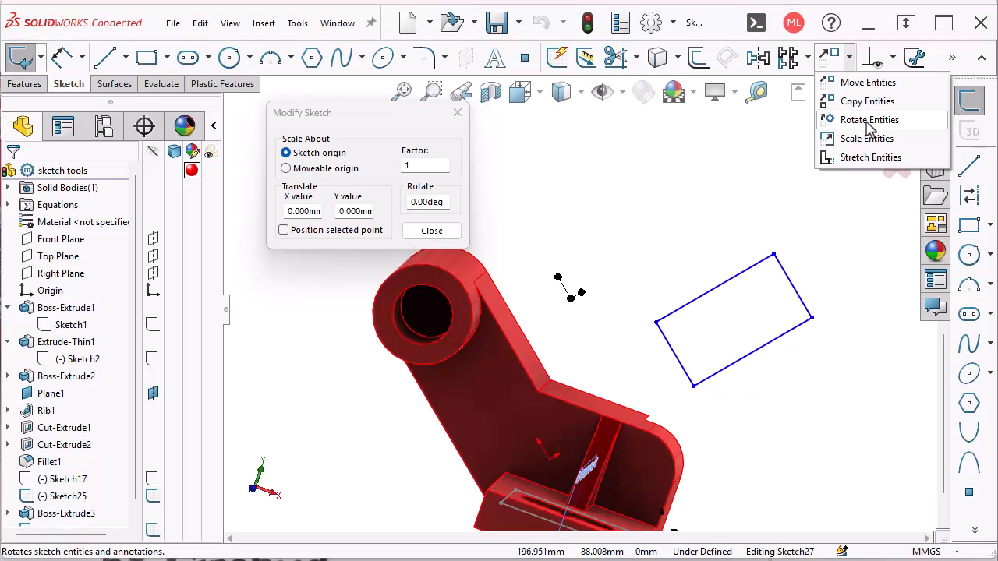
click(417, 166)
drag(417, 169, 383, 169)
text(2)
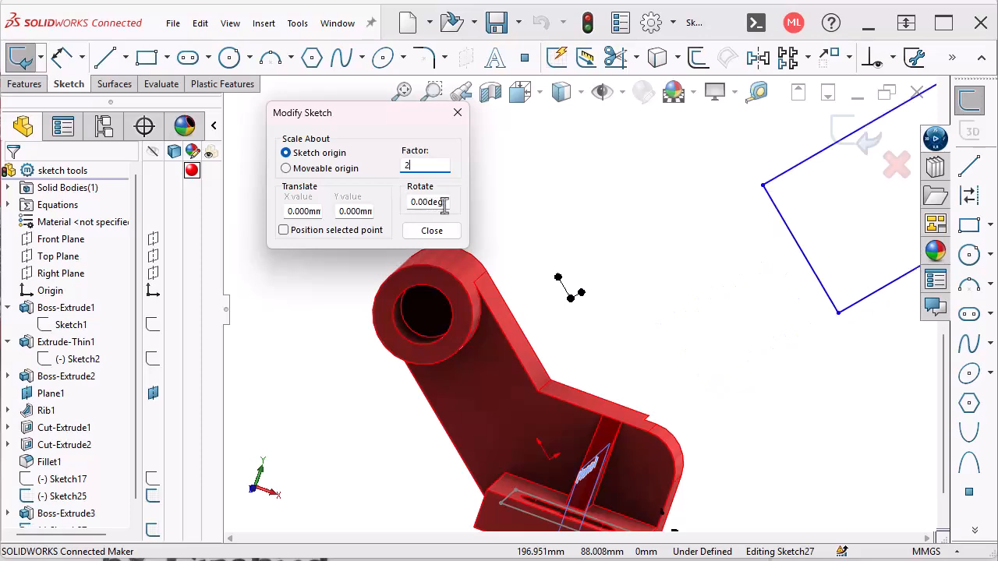